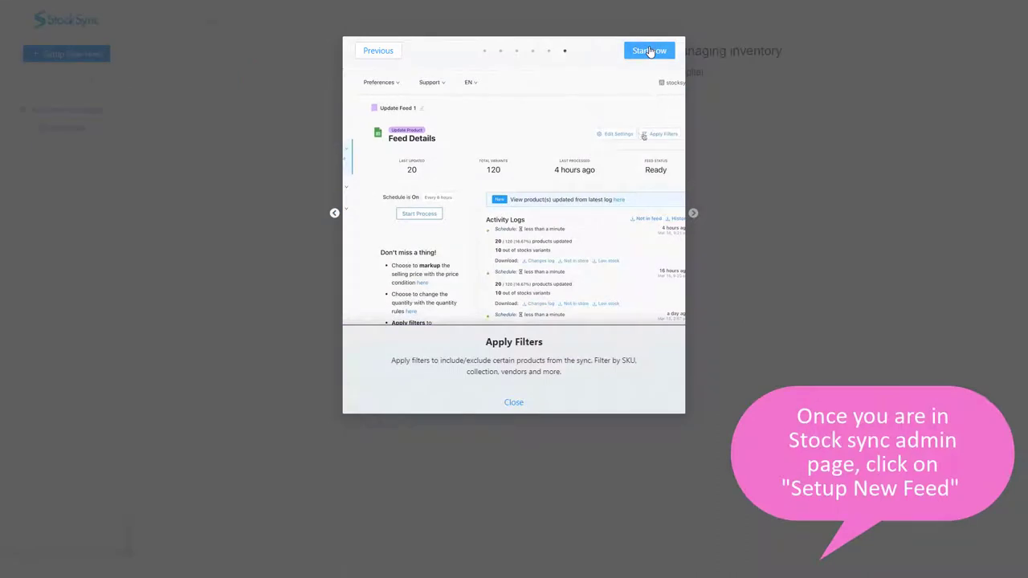
Start a blank feed that updates existing products in store, using Download URL (link) as the connection method
left_click(650, 51)
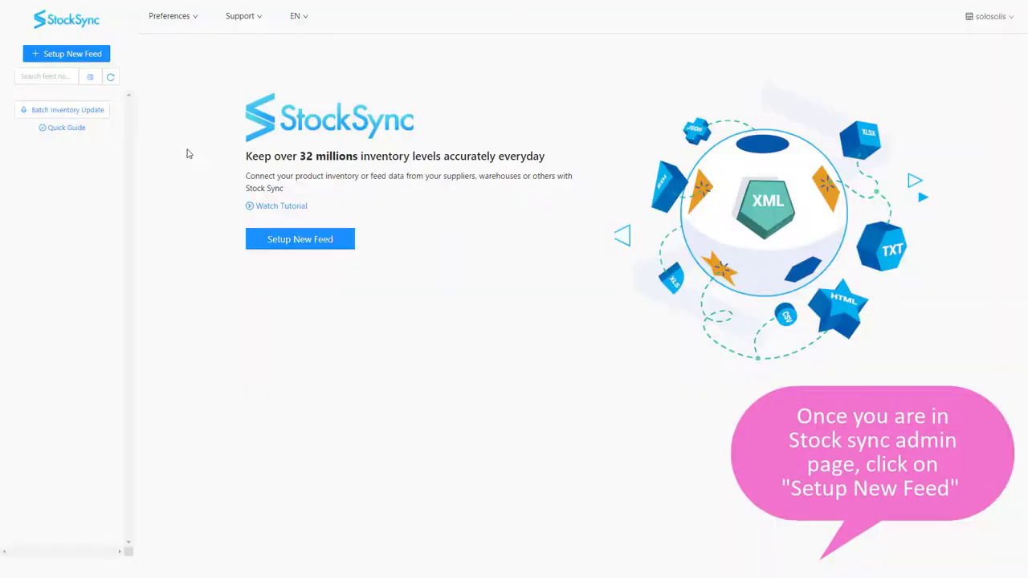
left_click(80, 54)
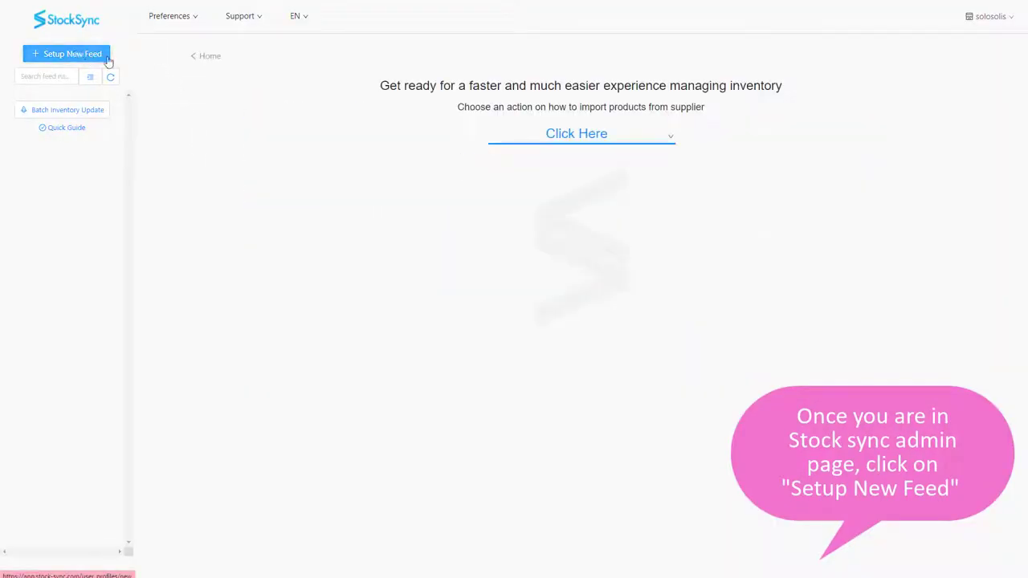
mouse_move(673, 141)
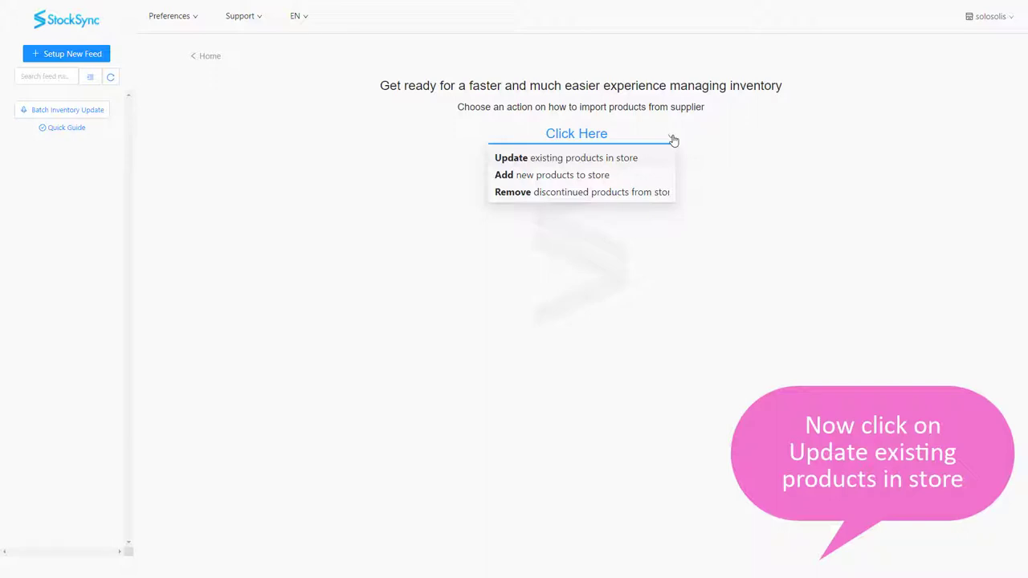
left_click(651, 159)
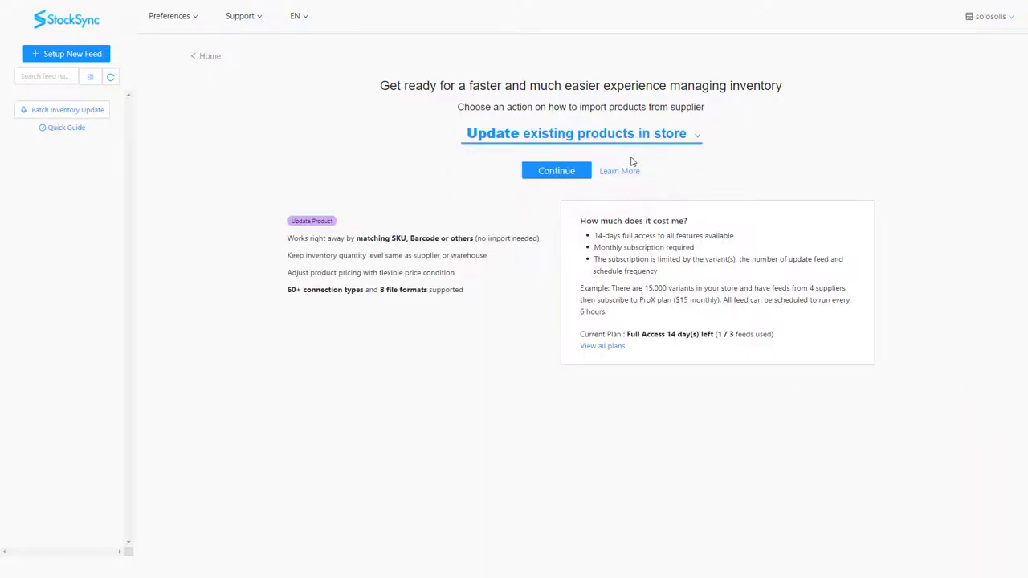
left_click(586, 169)
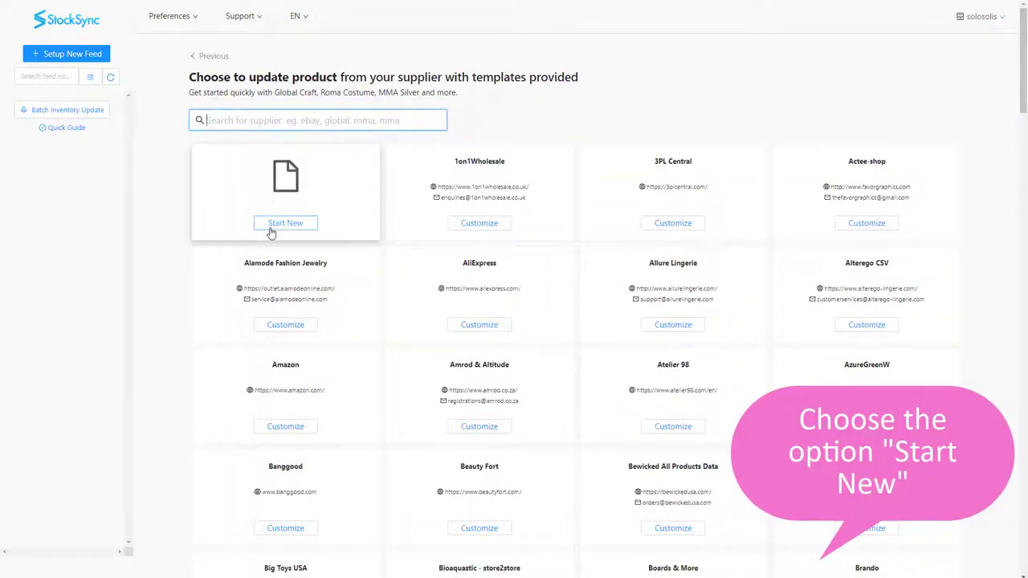
left_click(271, 232)
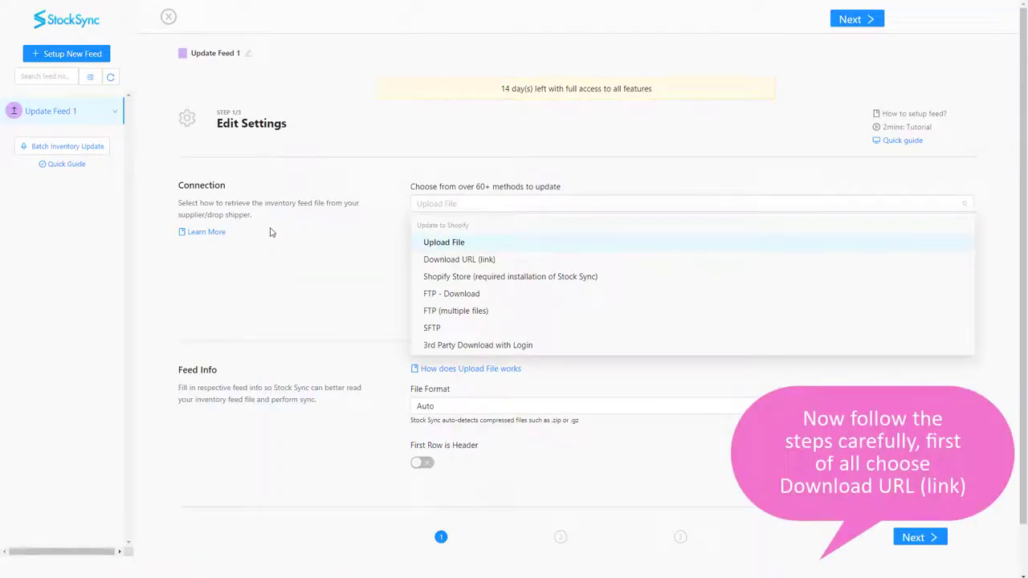
left_click(468, 261)
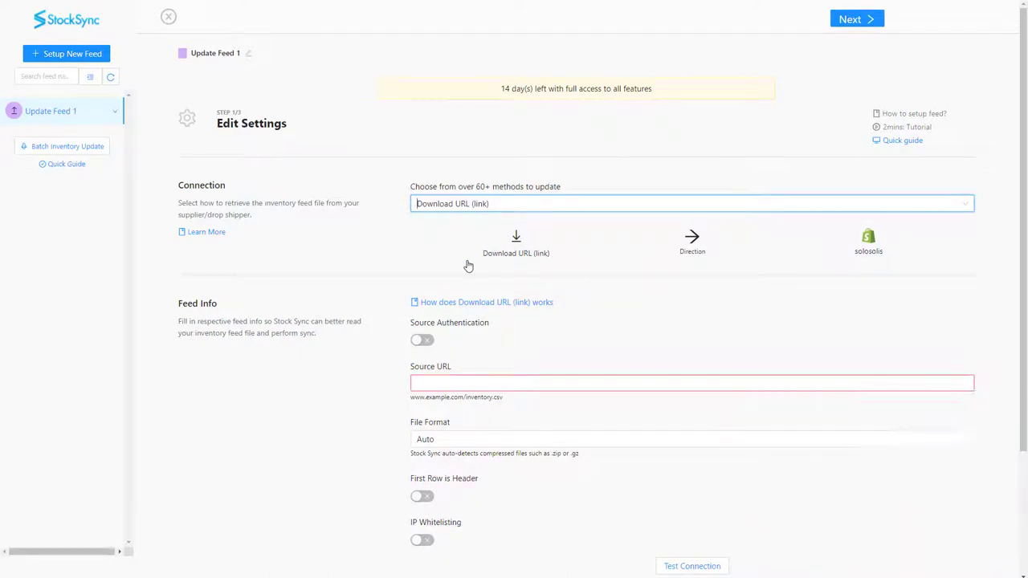
Switch to the Solo Solis site, open the account's Dropship Product Feed and remove the Selected Products filter
mouse_move(841, 42)
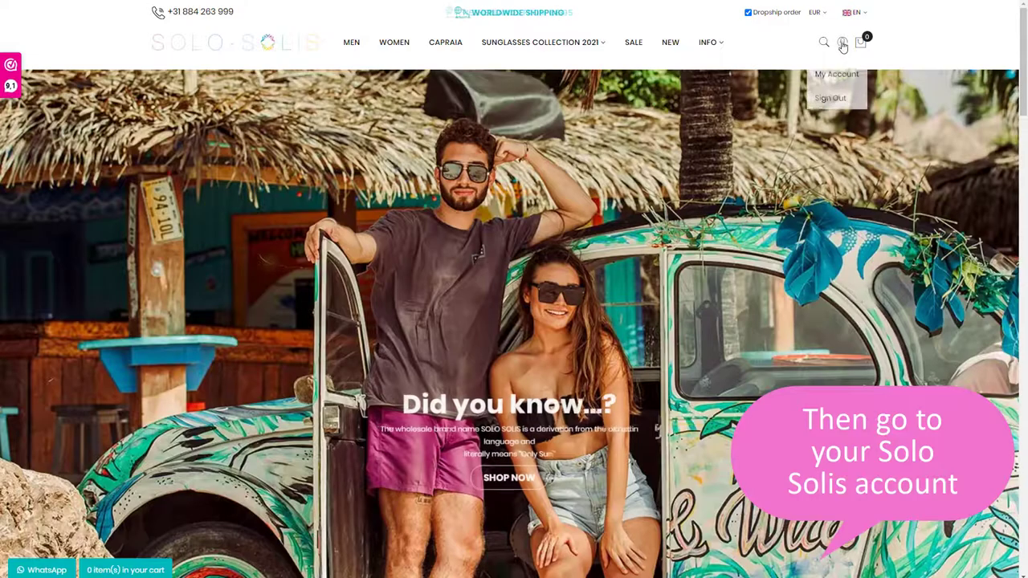
left_click(840, 74)
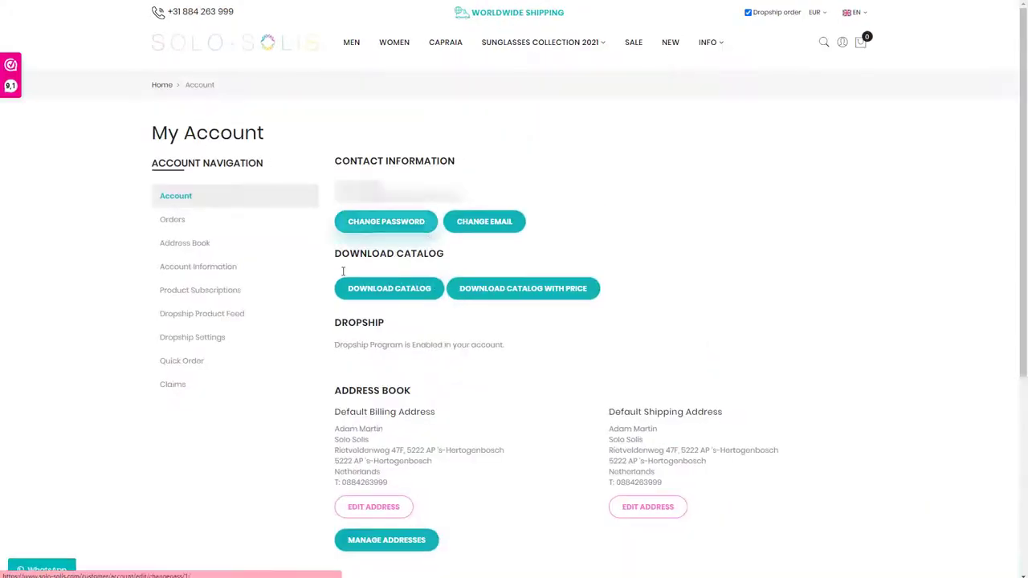
left_click(225, 319)
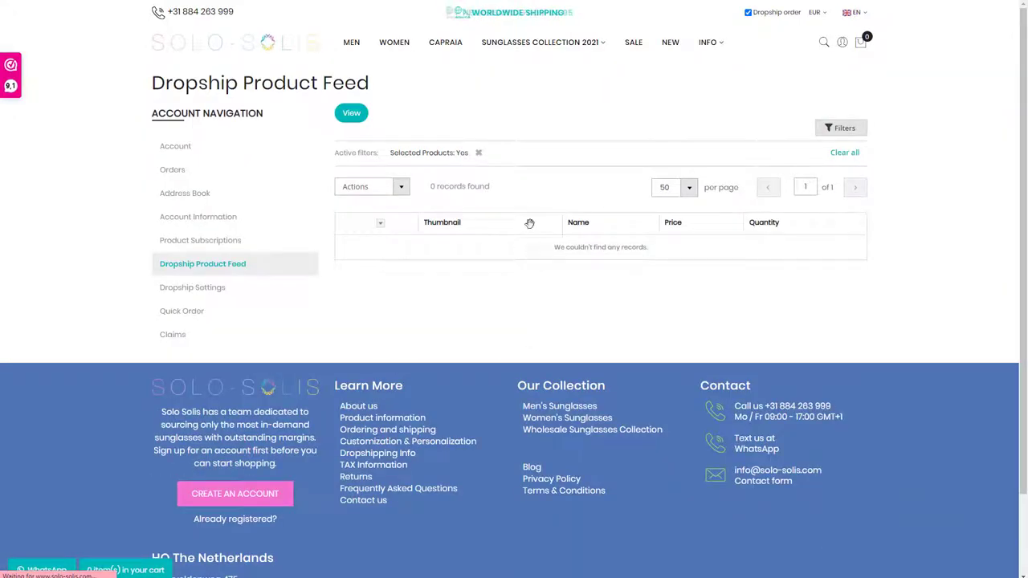
left_click(479, 153)
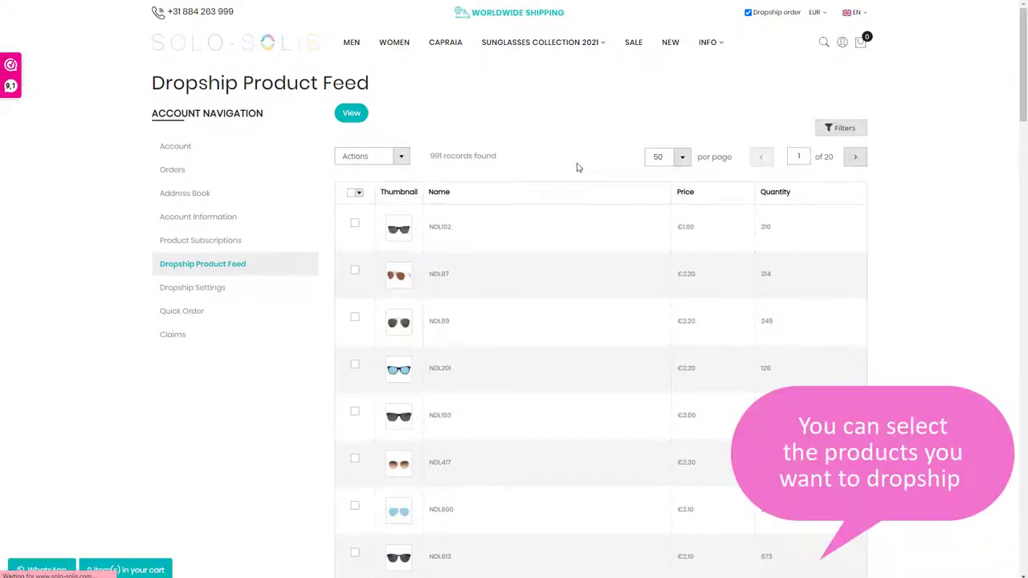
scroll(459, 297, "down", 2)
scroll(459, 298, "up", 2)
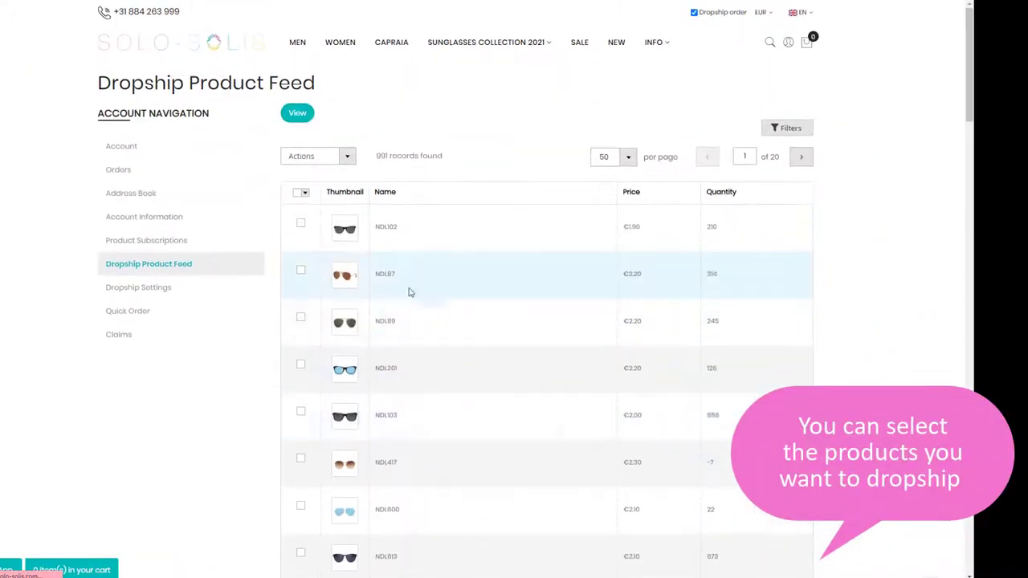
Filter the dropship product list by name 2850 and select product NDL2850
left_click(628, 157)
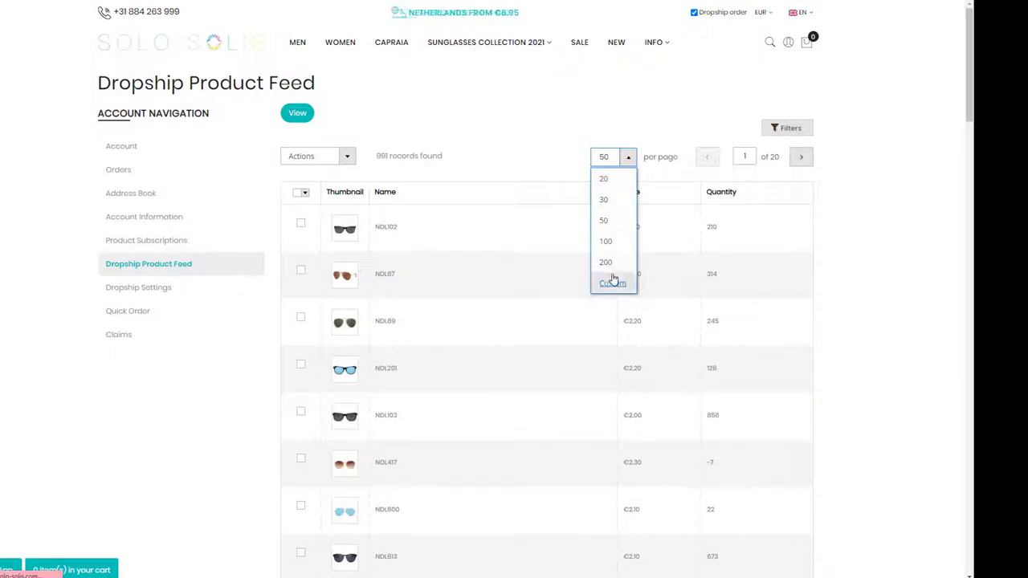
left_click(777, 132)
left_click(314, 263)
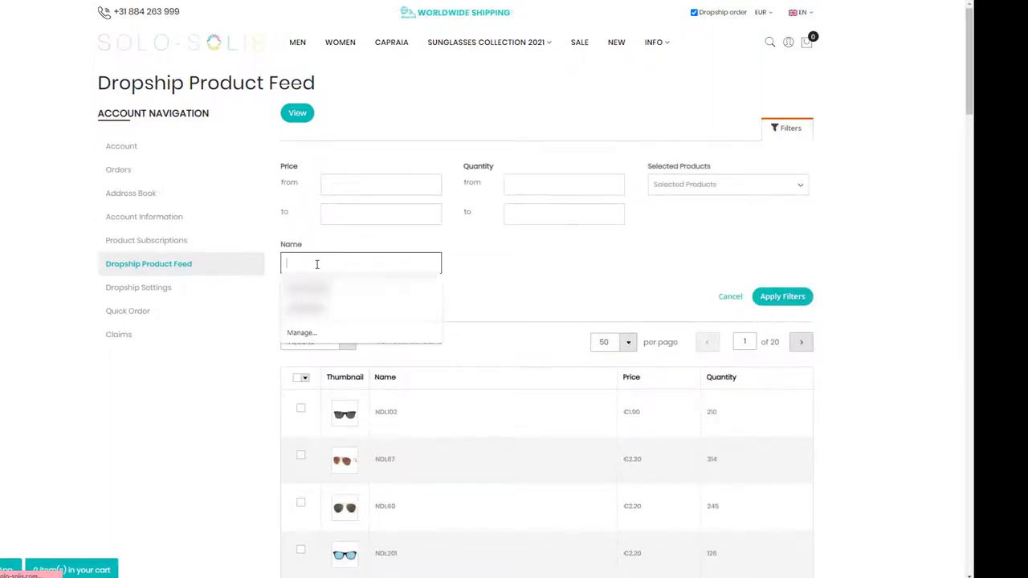
type("2850")
key("Return")
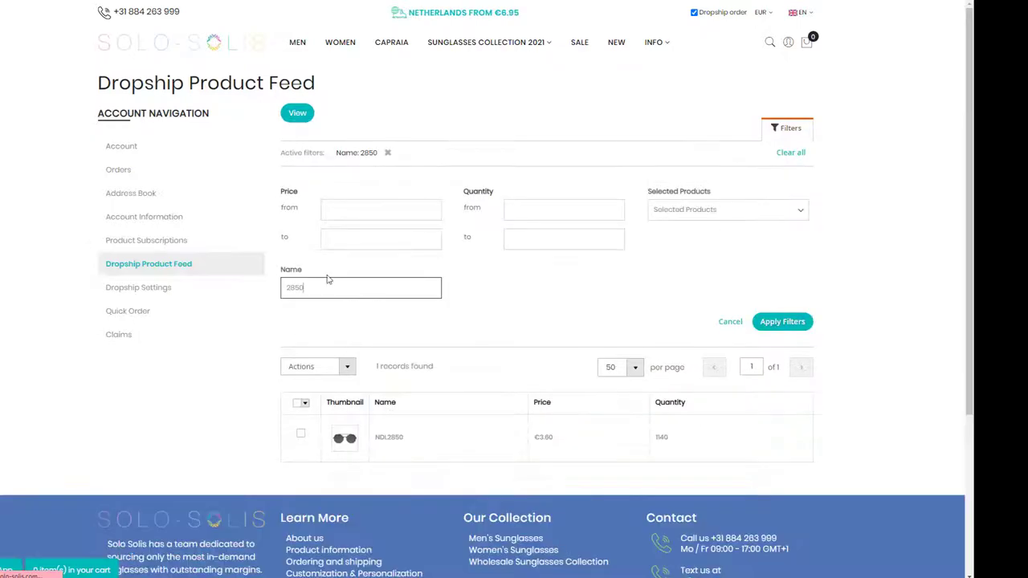
left_click(300, 433)
Change the name filter to 2857 and add product NDL2857 to the selection
left_click(327, 294)
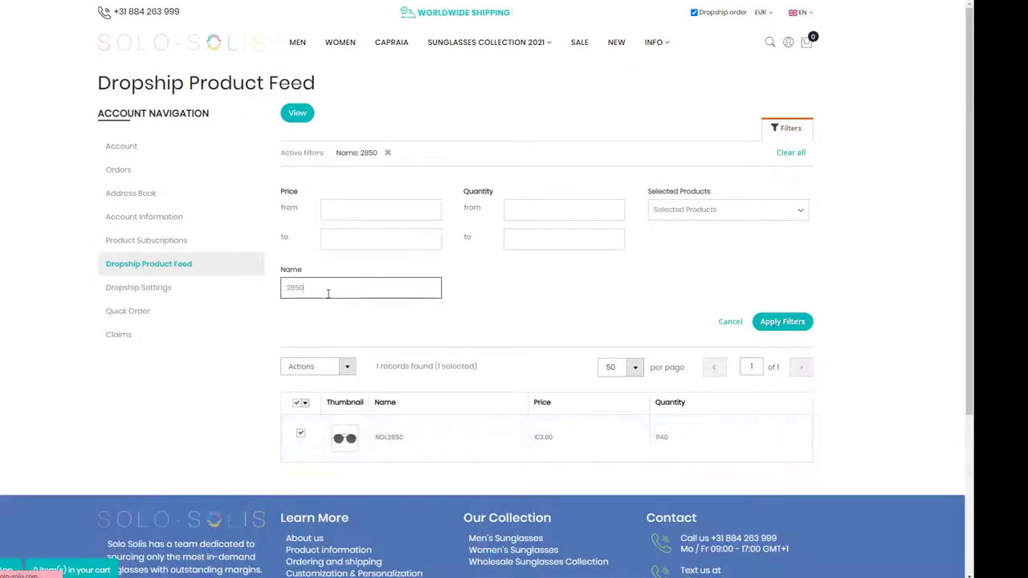
type("7")
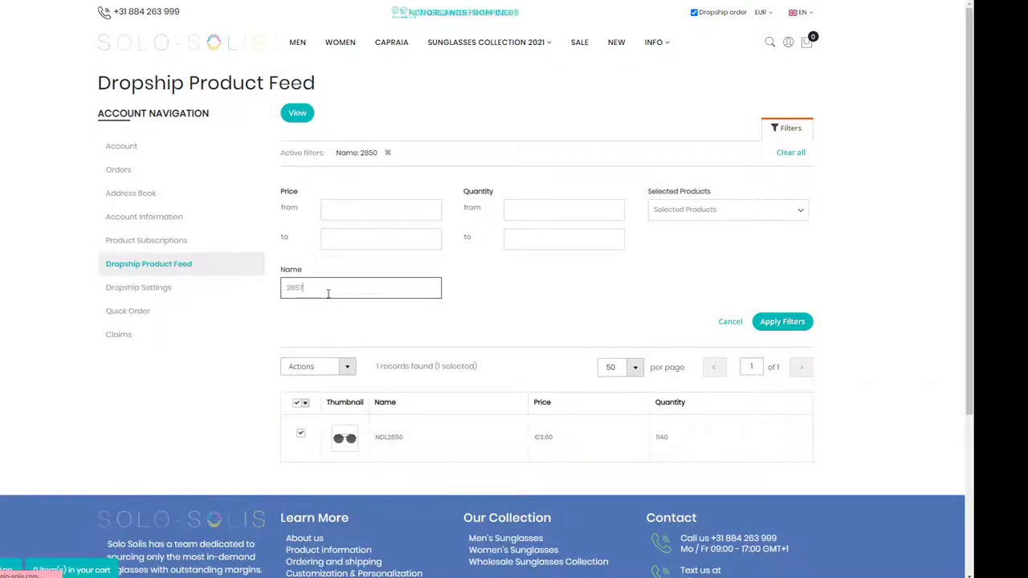
key("Return")
left_click(302, 433)
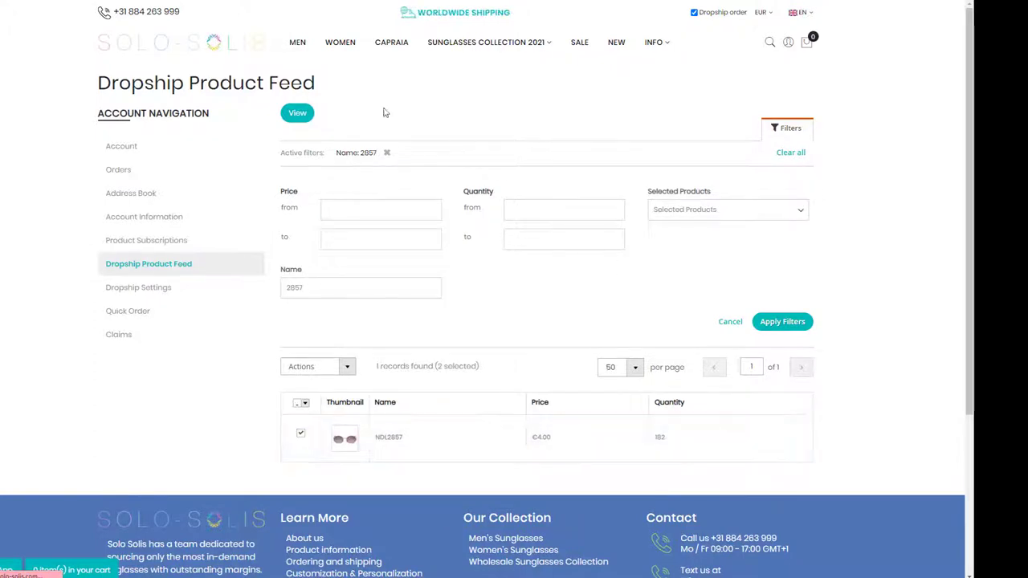
Clear all filters on the product list and save the selected data
left_click(790, 151)
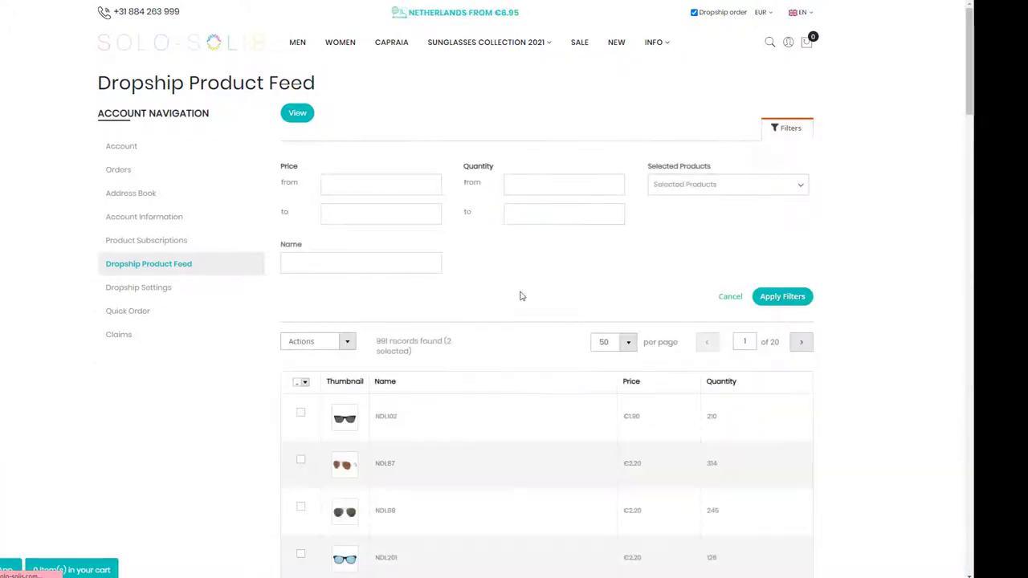
left_click(318, 335)
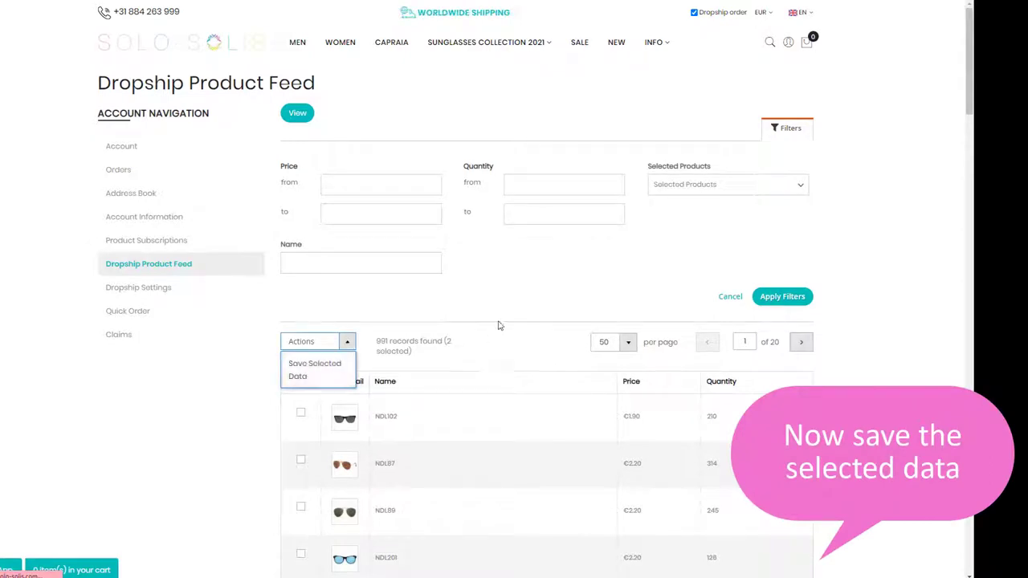
key("Down")
key("Return")
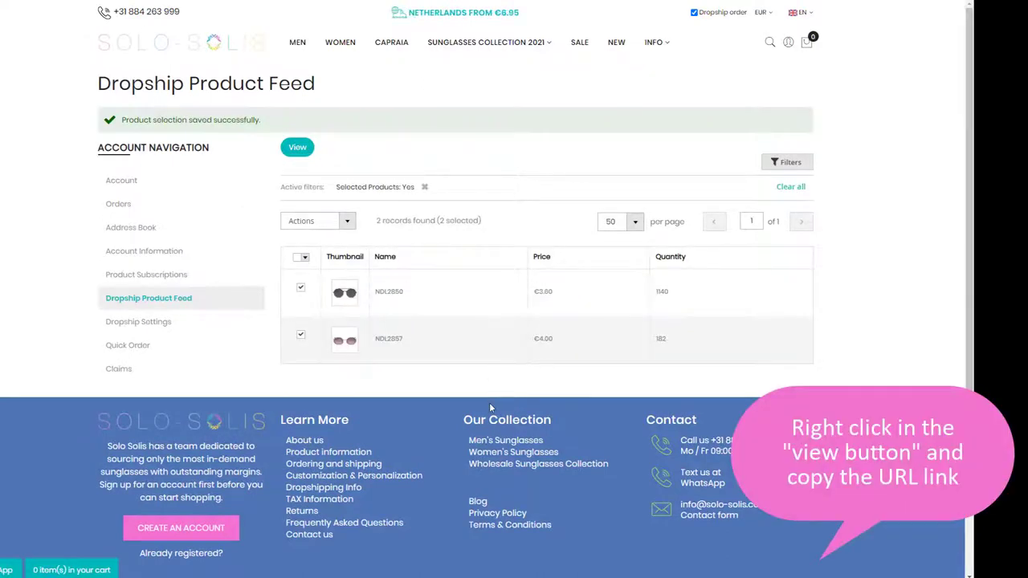
Copy the product feed's View link address and paste this tokenized URL as the Source URL in Stock Sync
right_click(296, 148)
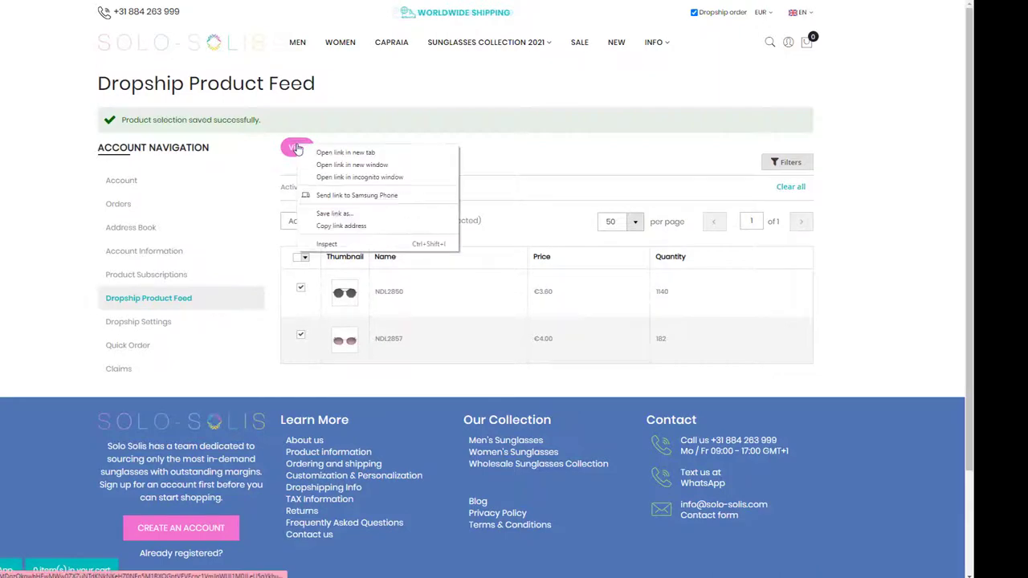
left_click(352, 226)
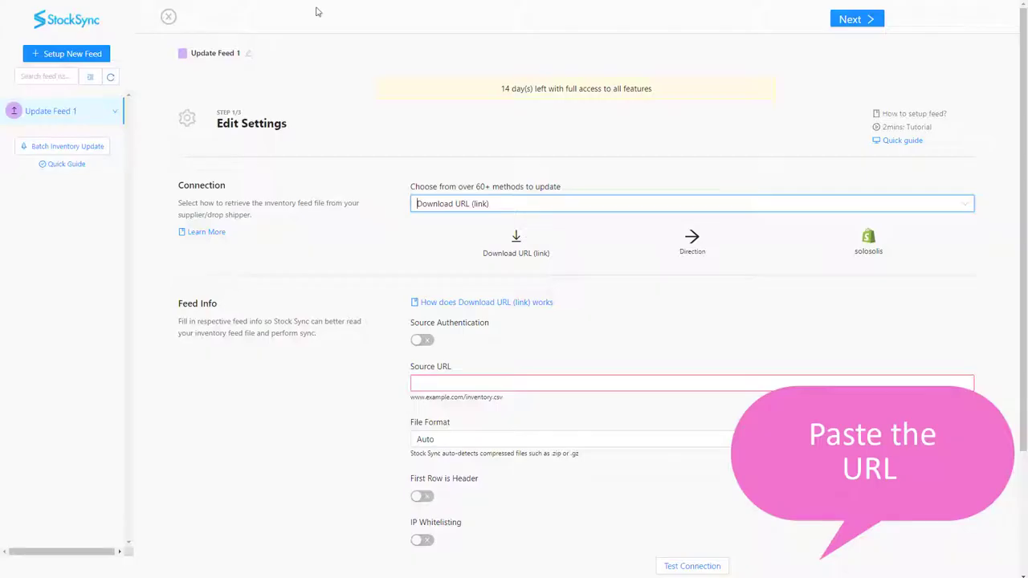
right_click(463, 386)
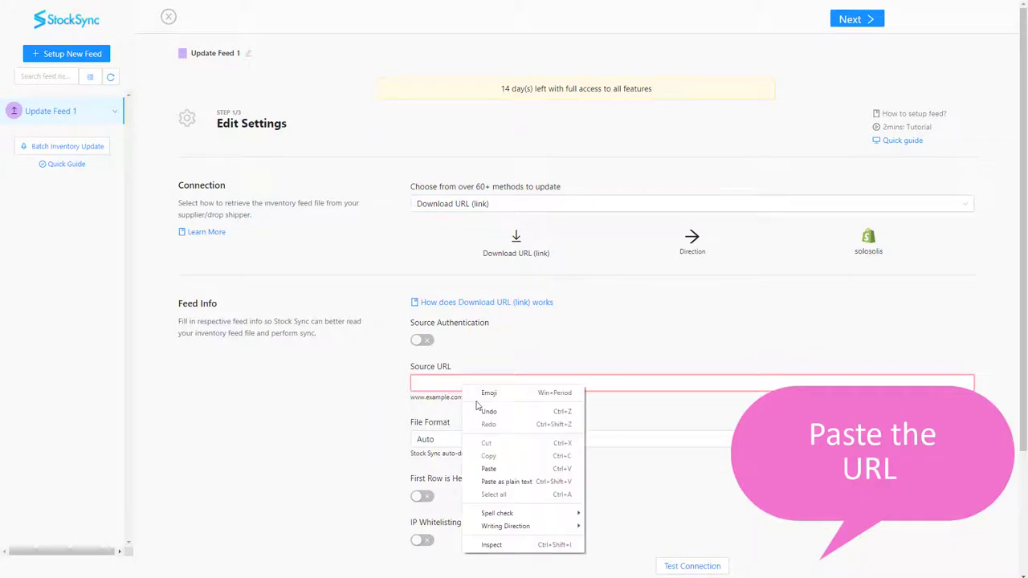
left_click(488, 464)
Set the feed's file format to JSON, test the connection and continue to Field Mappings
left_click(457, 440)
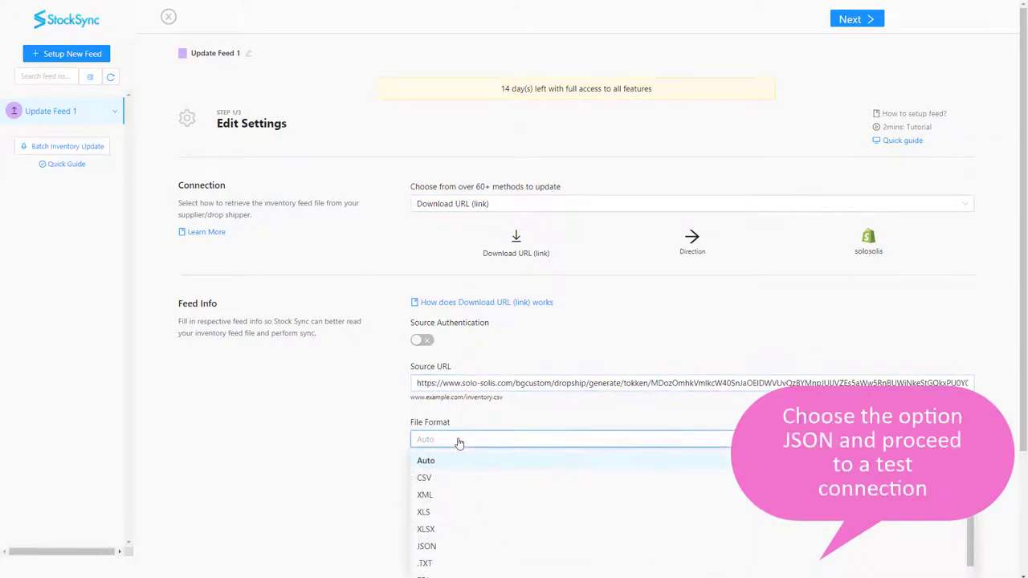
left_click(436, 441)
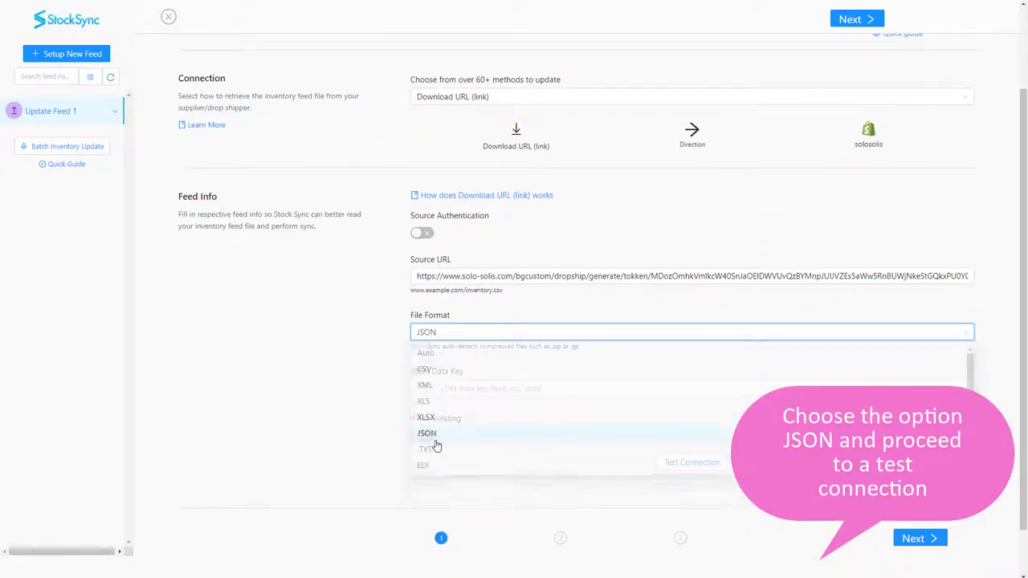
left_click(711, 464)
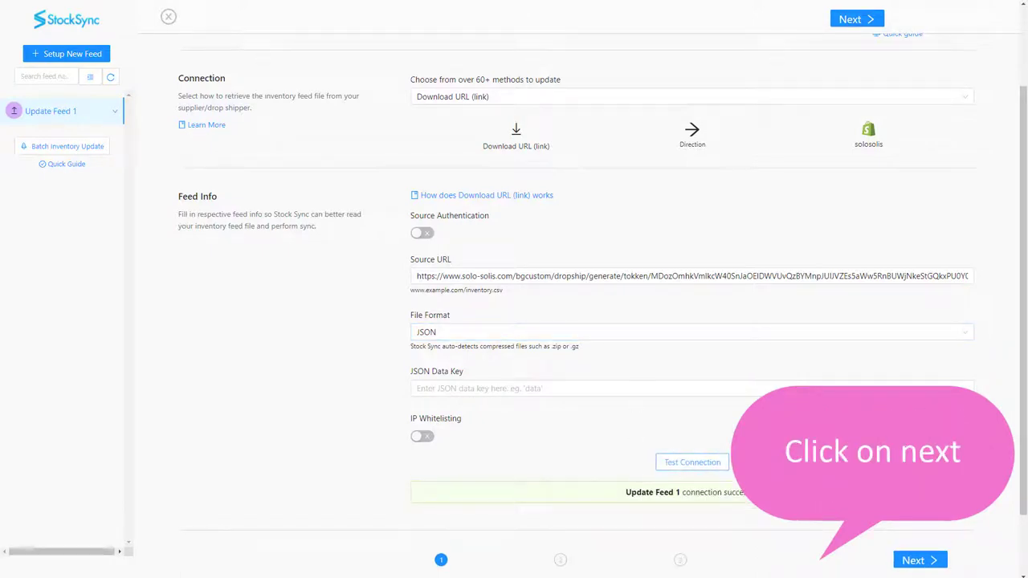
left_click(918, 557)
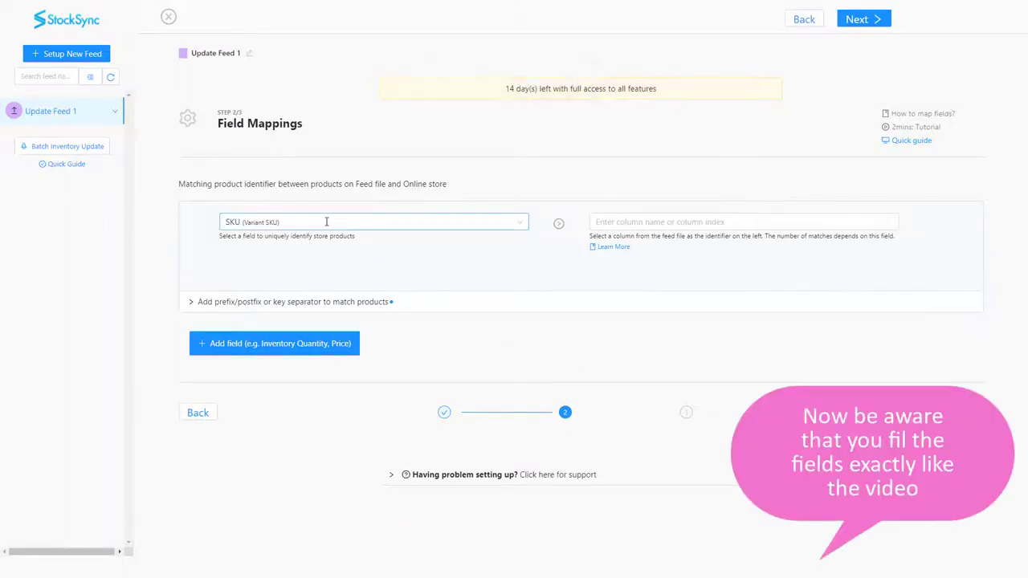
Map the SKU (Variant SKU) product identifier to the feed column sku
left_click(707, 225)
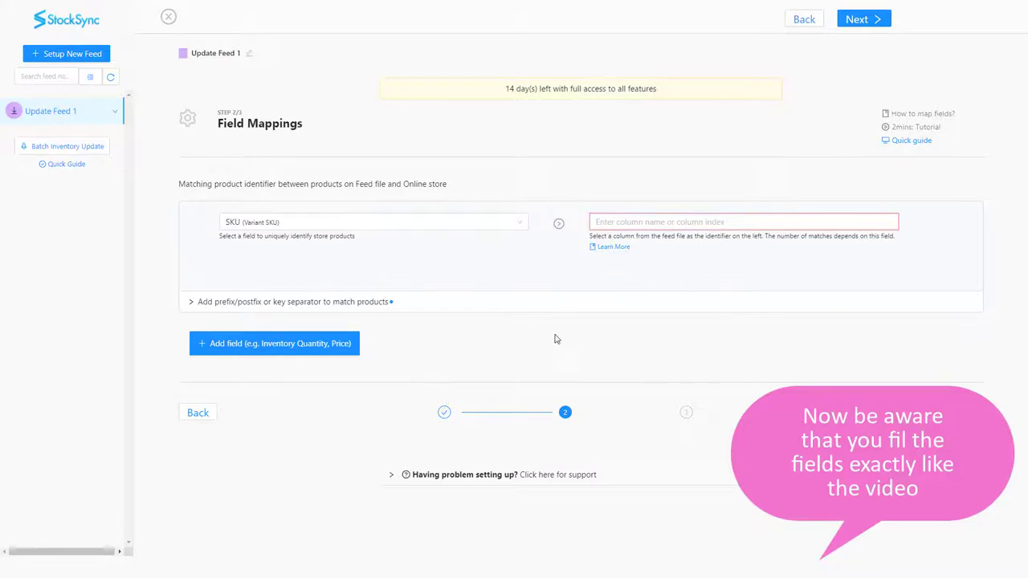
left_click(642, 224)
type("sku")
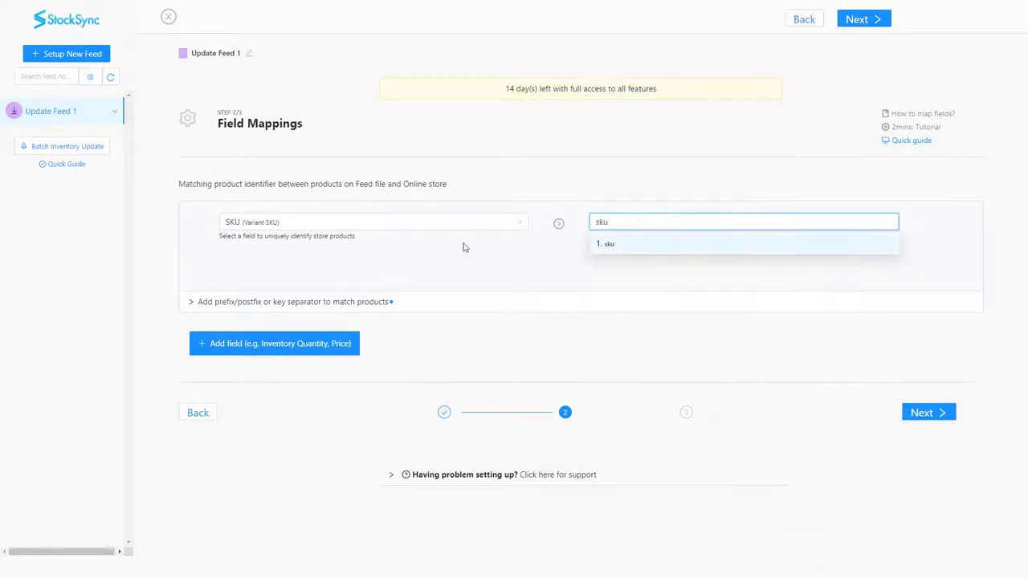
Add an Inventory Quantity field and map it to the feed column qty
left_click(297, 338)
type("q")
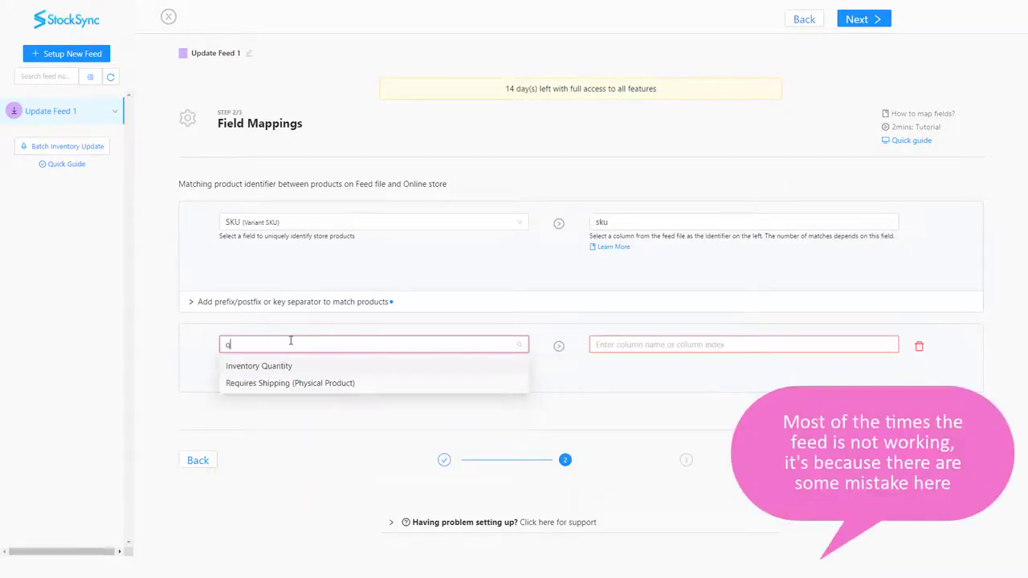
left_click(280, 366)
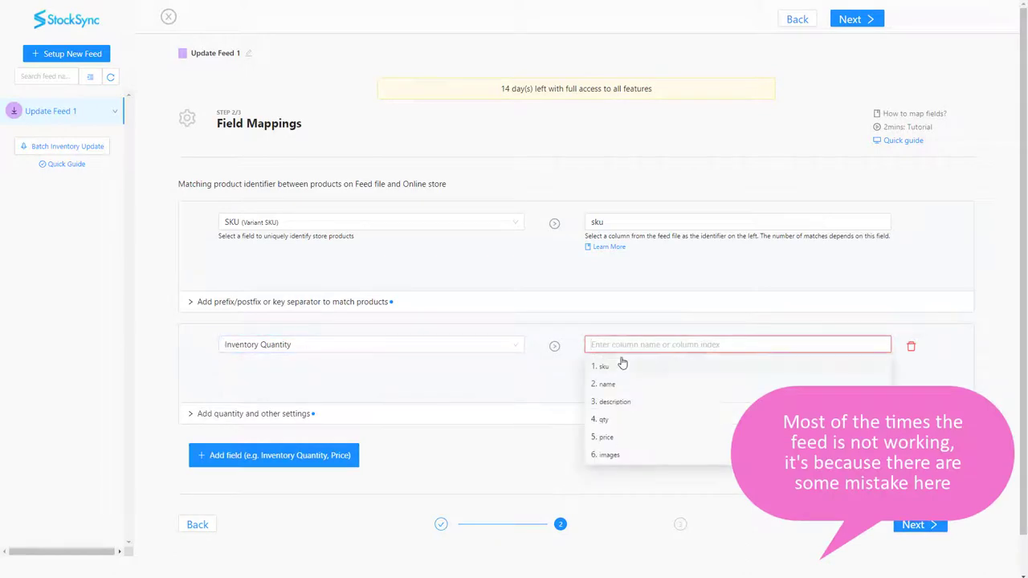
type("qty")
Add a Description field and map it to the feed column description
left_click(323, 455)
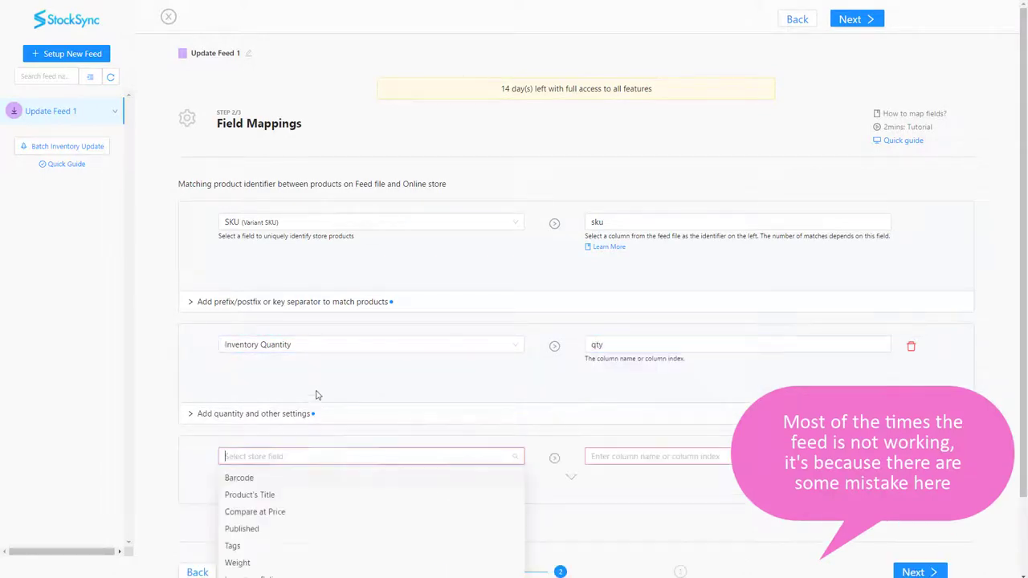
type("desc")
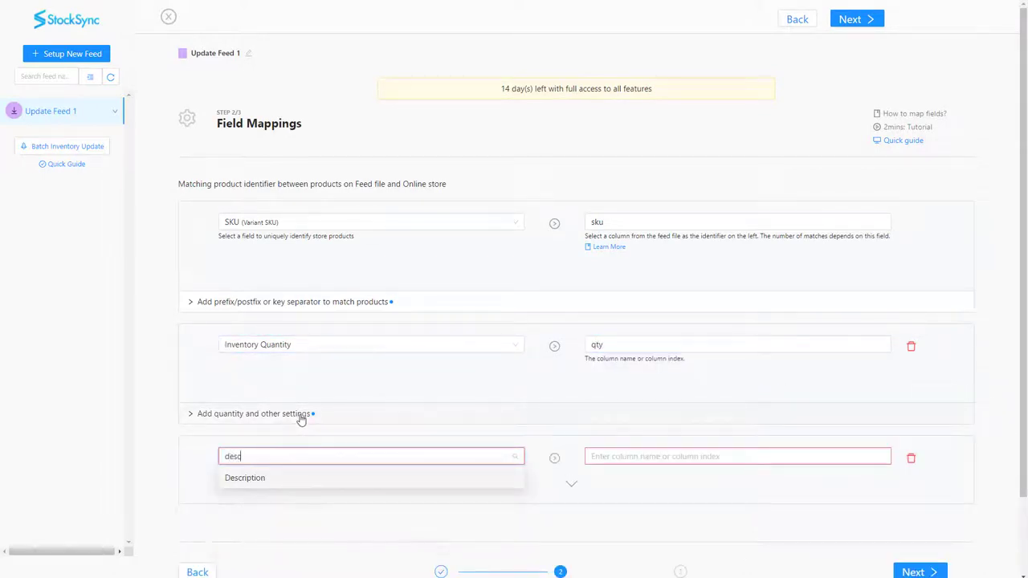
left_click(598, 459)
type("des")
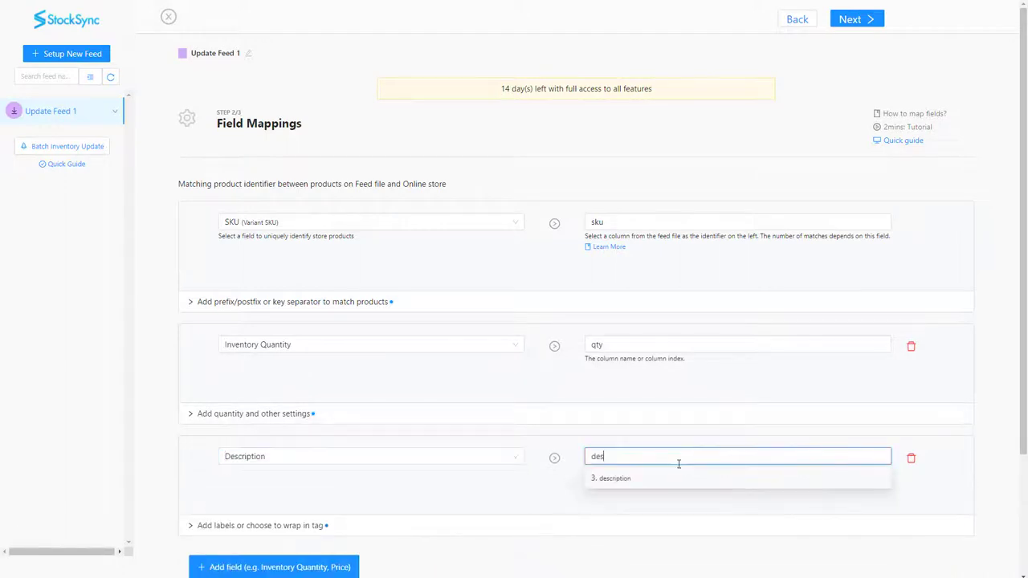
type("cription")
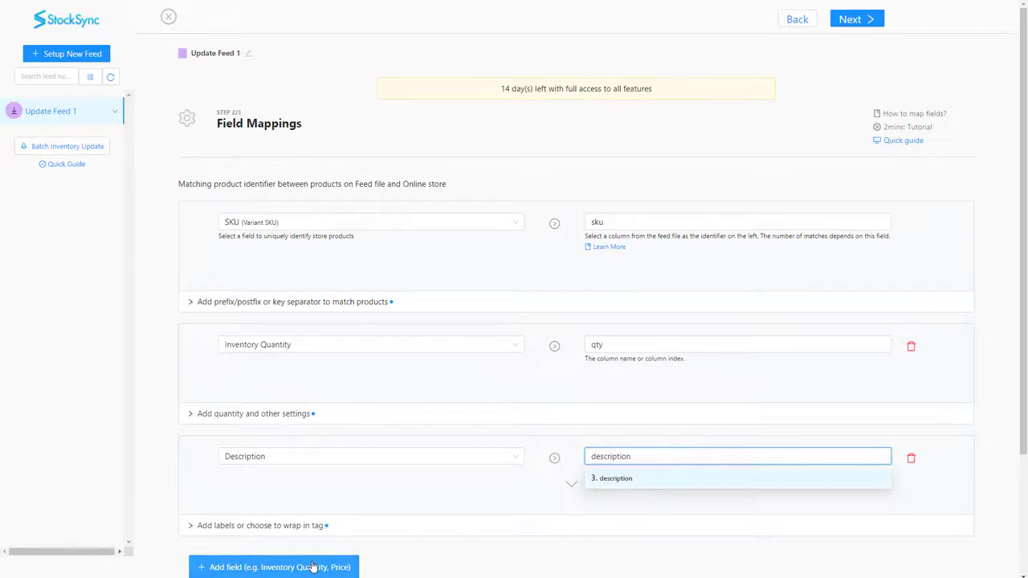
Add a Product Images field and map it to the feed column images
left_click(275, 565)
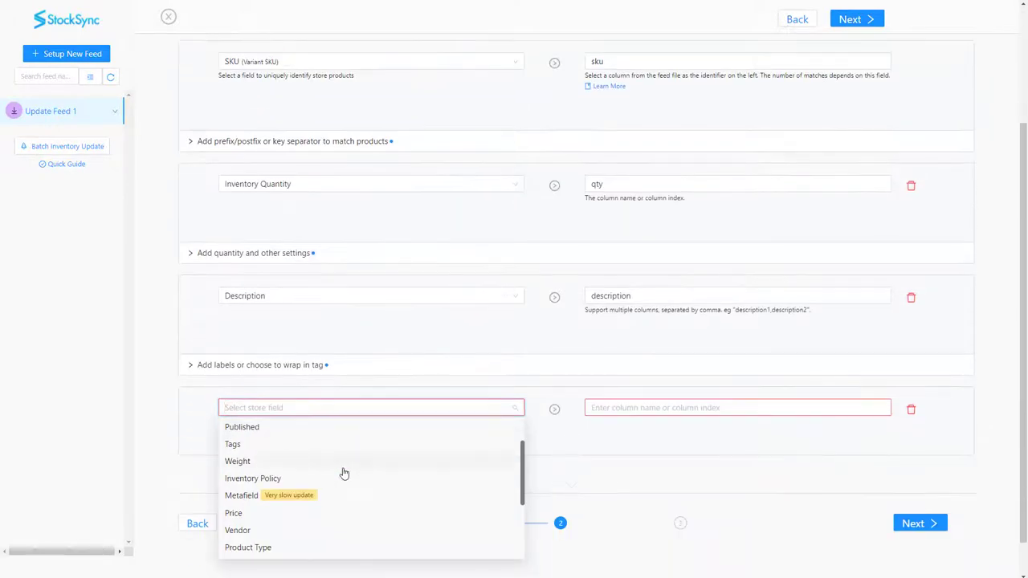
type("pro")
left_click(334, 465)
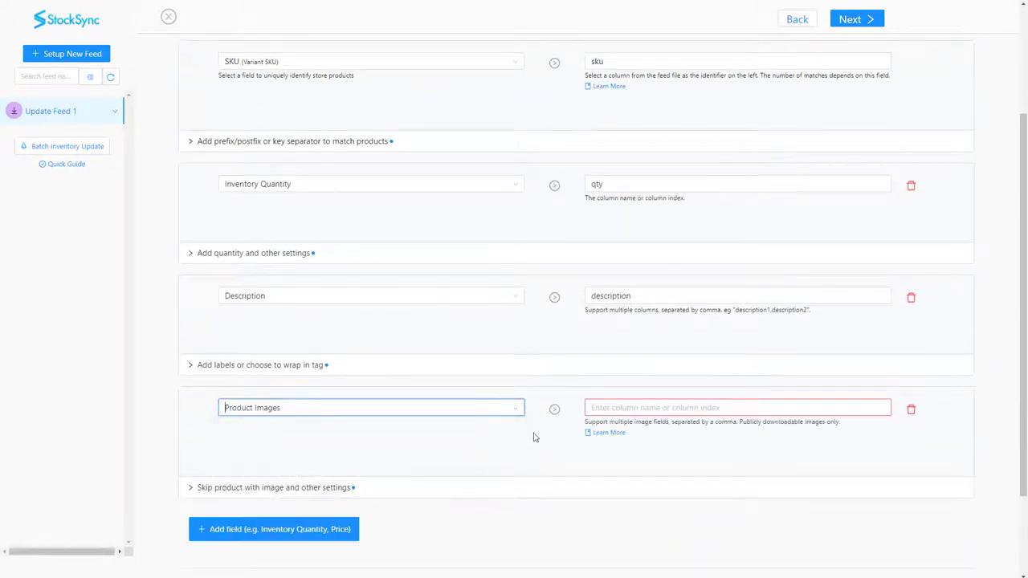
left_click(632, 408)
type("images")
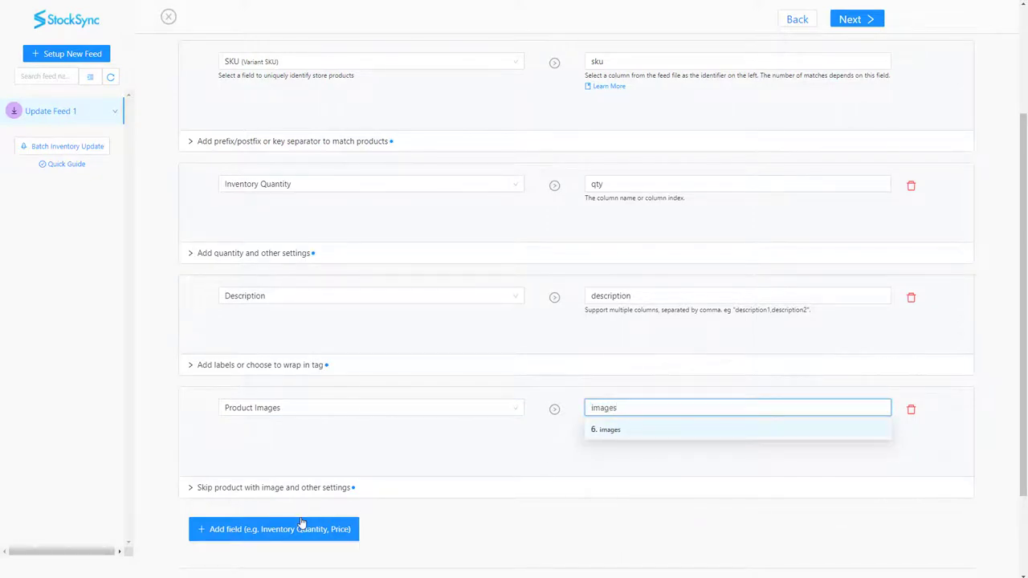
Add a Product's Title field and map it to the feed column name
left_click(301, 522)
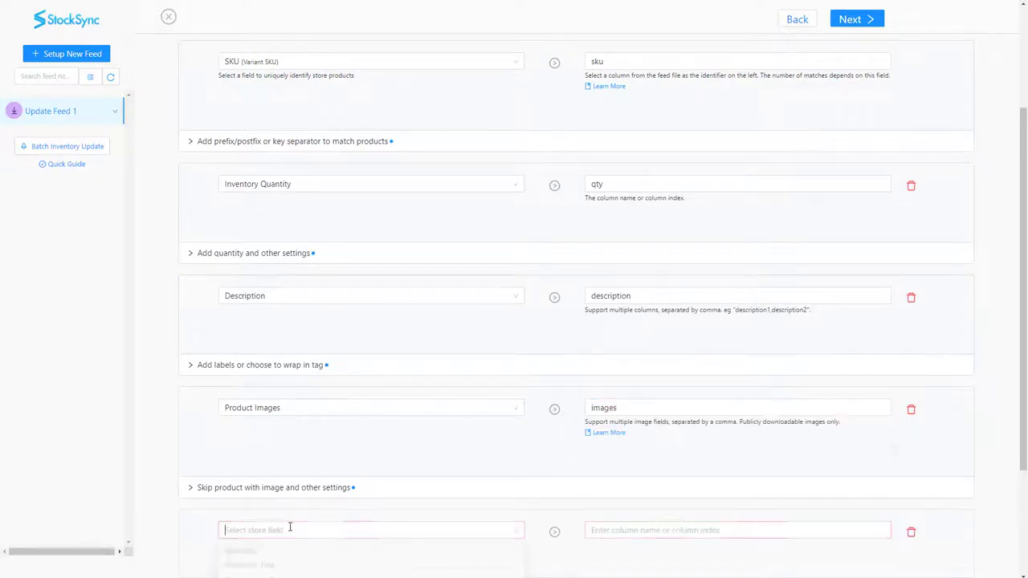
type("pr")
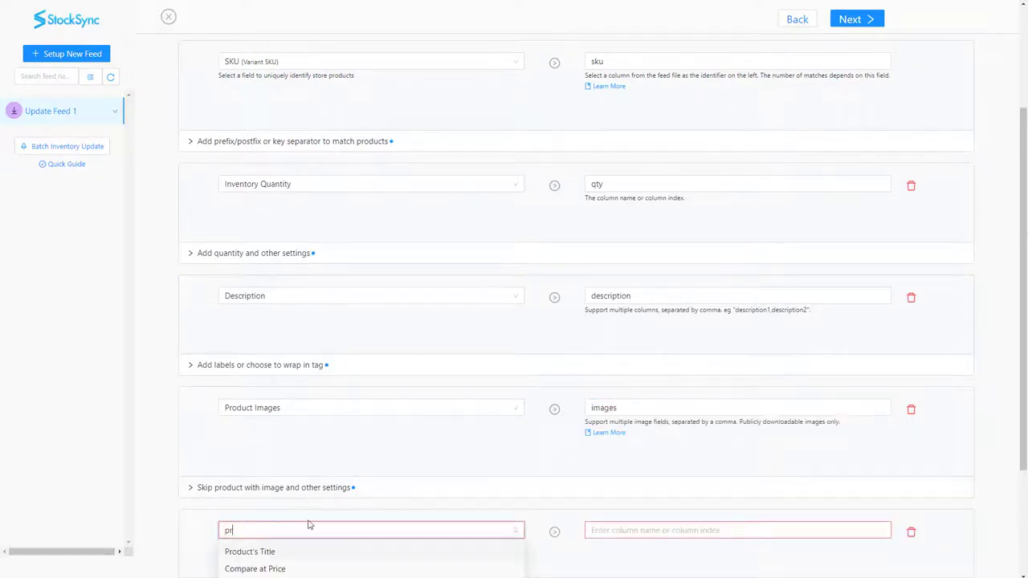
scroll(366, 517, "down", 2)
left_click(325, 445)
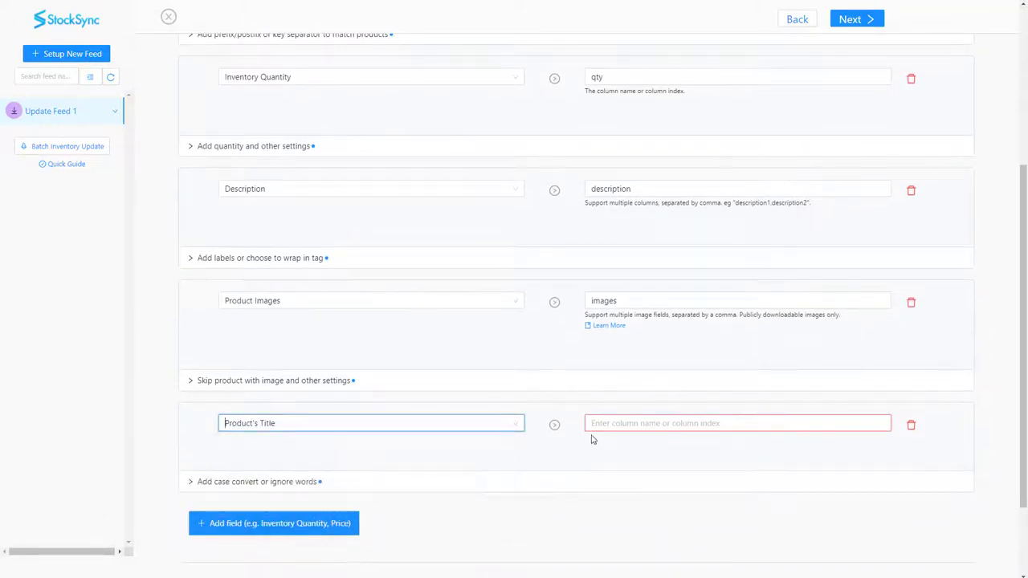
left_click(618, 425)
type("name")
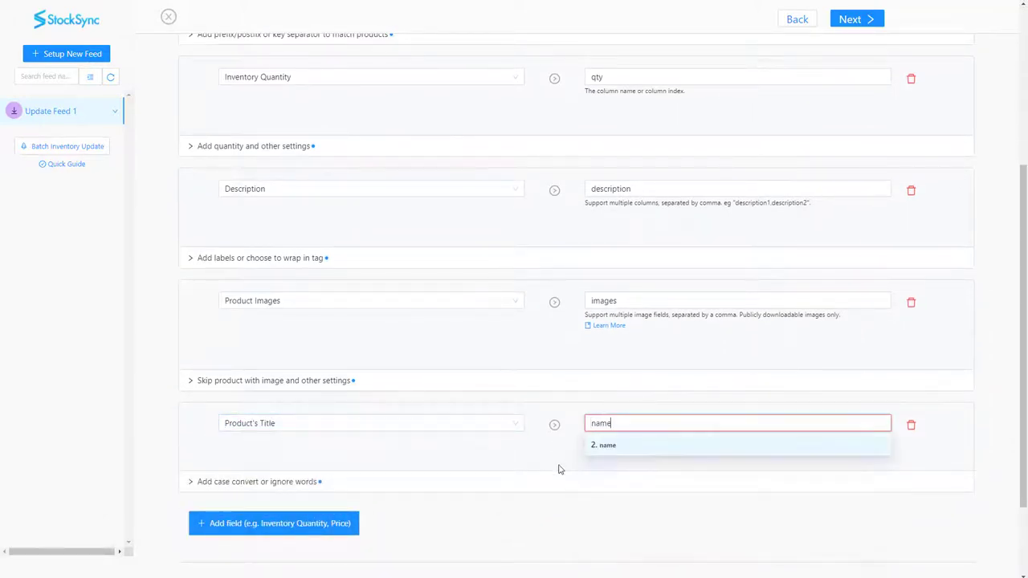
In the Product Images field's extra settings, enable Skip existing images and set the image column separator to a semicolon (;)
scroll(264, 234, "down", 3)
scroll(261, 335, "up", 3)
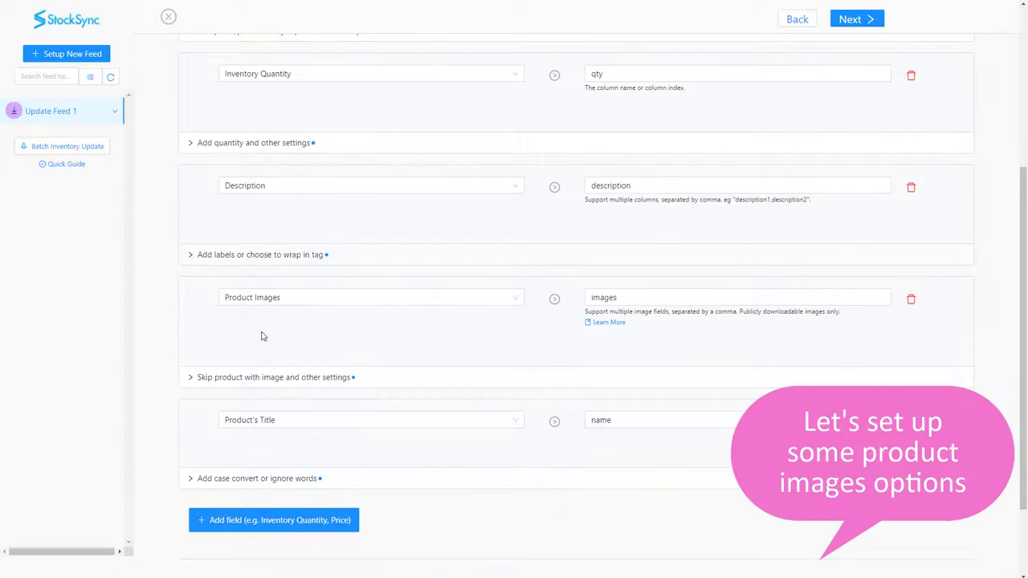
left_click(265, 379)
scroll(273, 386, "down", 2)
scroll(341, 381, "down", 1)
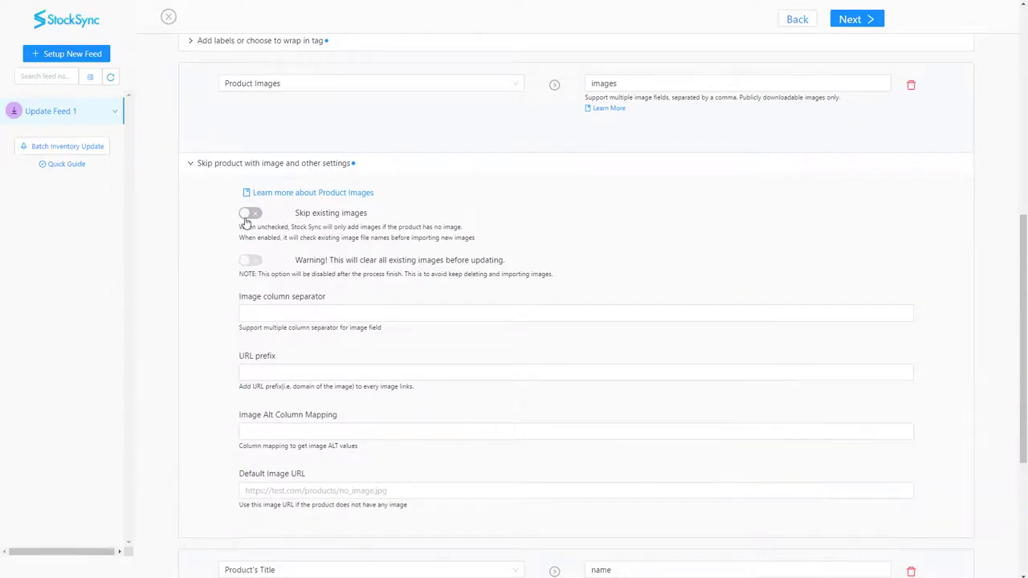
left_click(247, 215)
left_click(300, 312)
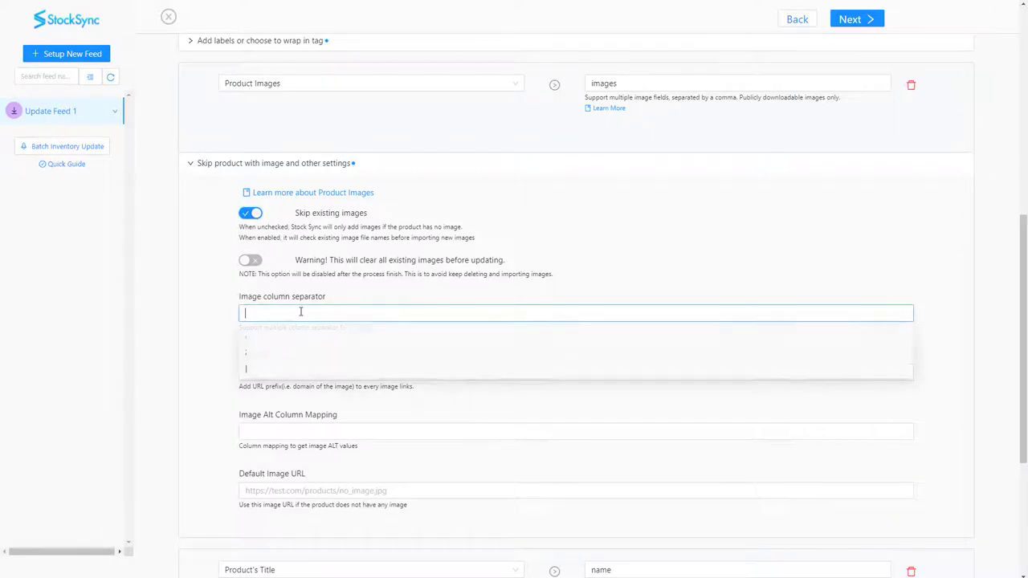
left_click(275, 358)
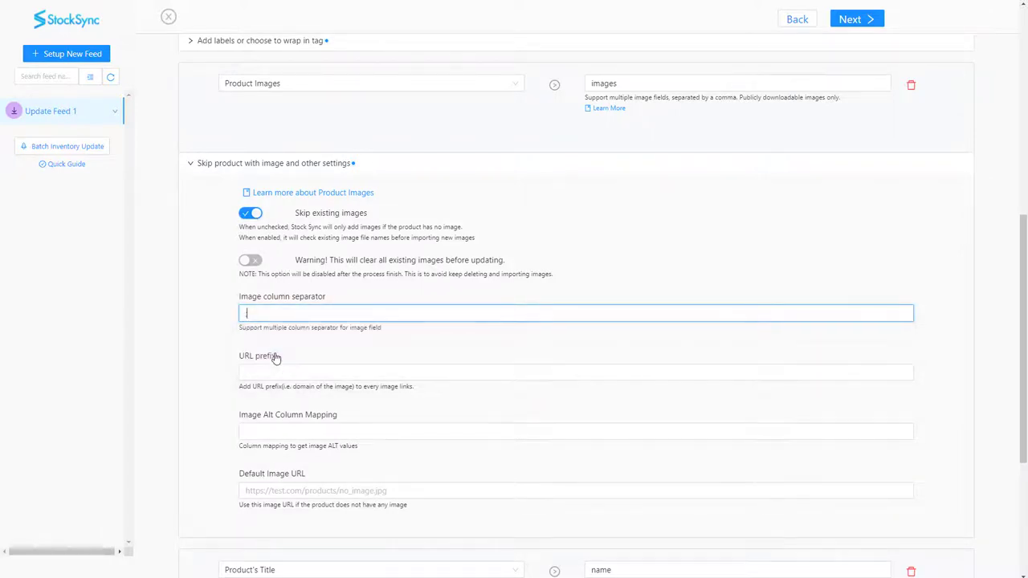
Continue to Advanced Settings and finish the feed setup with the default options
scroll(275, 358, "down", 1)
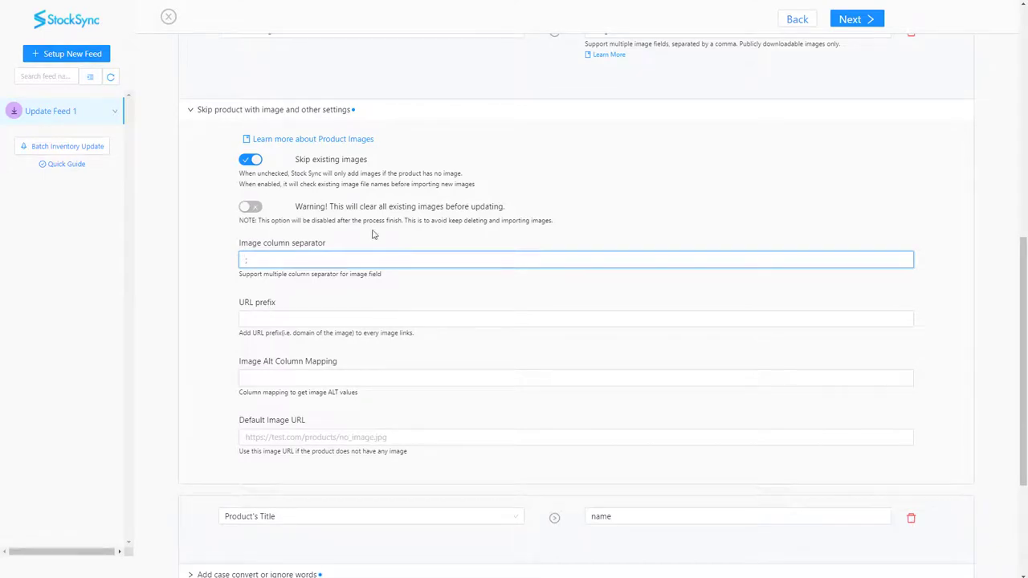
scroll(631, 450, "down", 3)
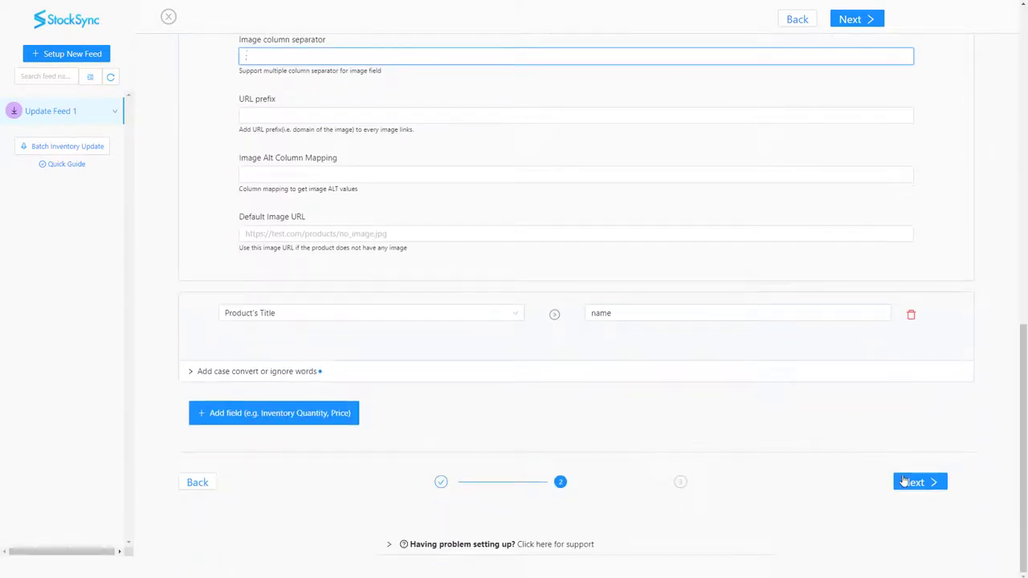
left_click(905, 481)
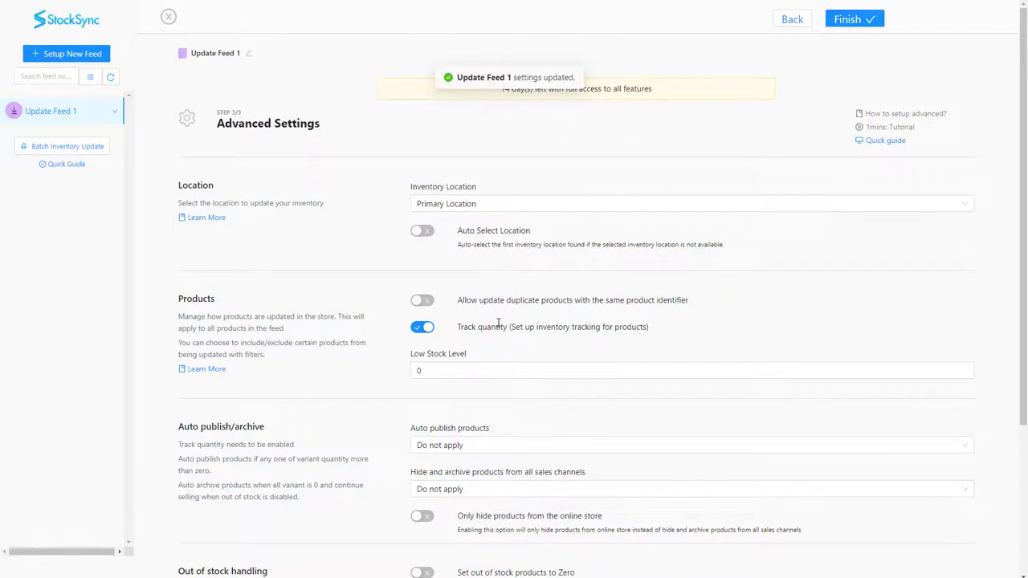
scroll(499, 328, "down", 3)
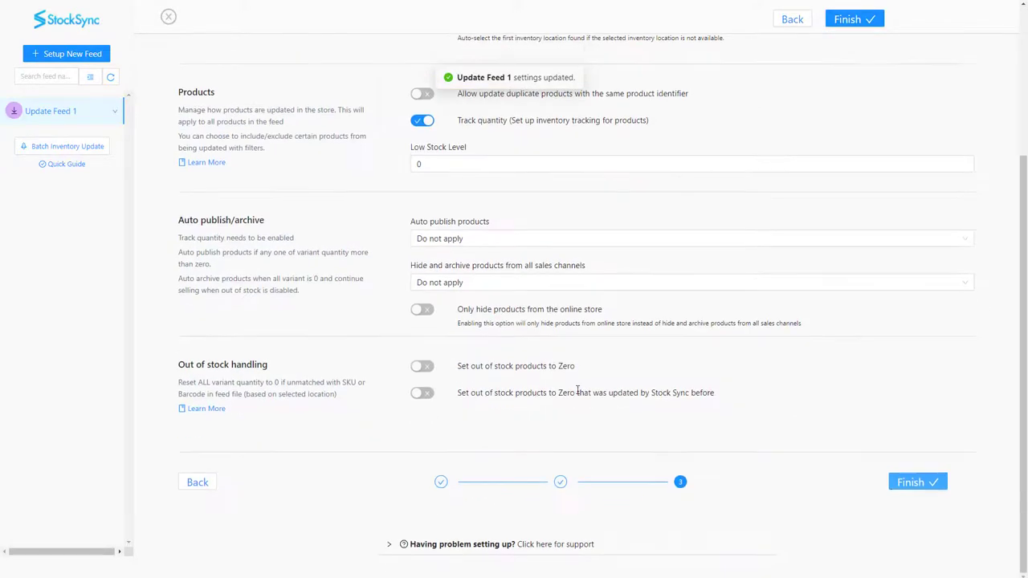
left_click(905, 488)
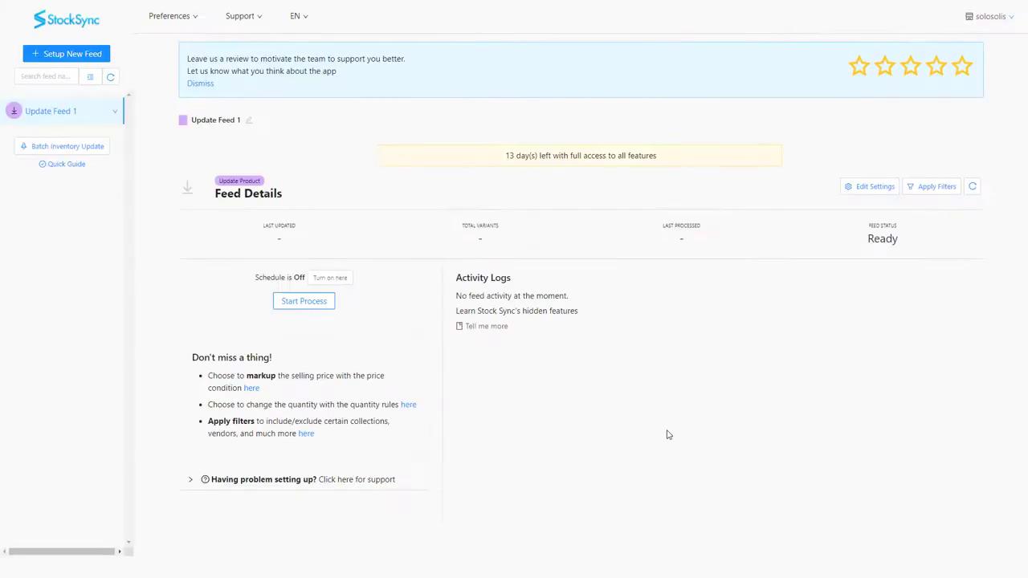
Turn on the feed's schedule with Daily frequency at 01:00 and confirm it
left_click(339, 279)
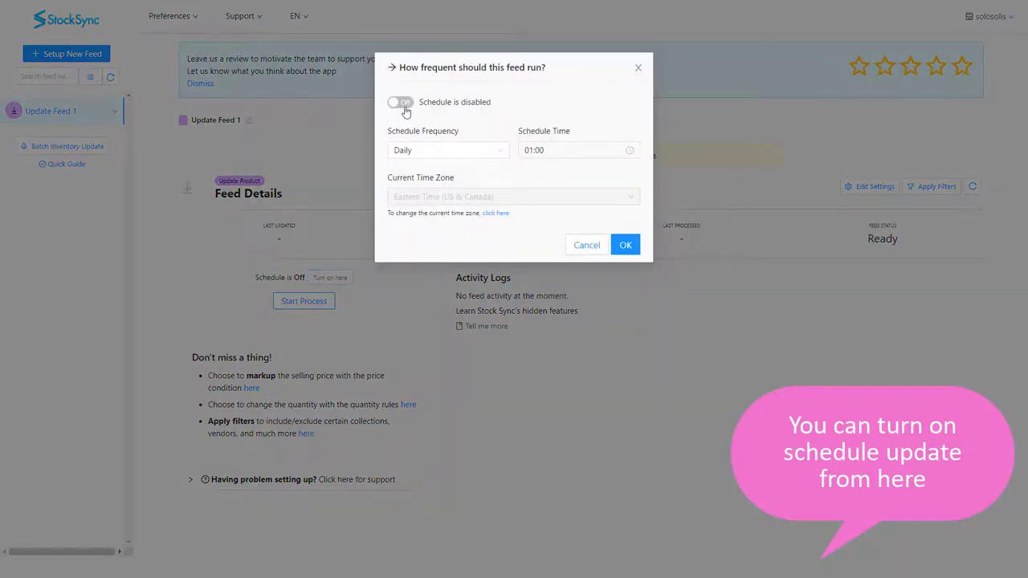
left_click(404, 106)
left_click(495, 150)
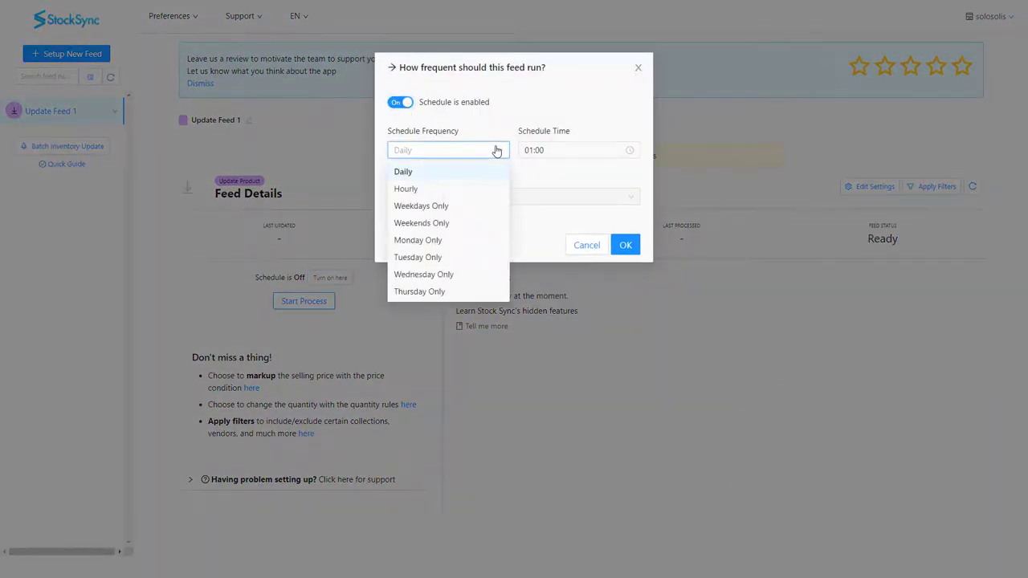
left_click(608, 232)
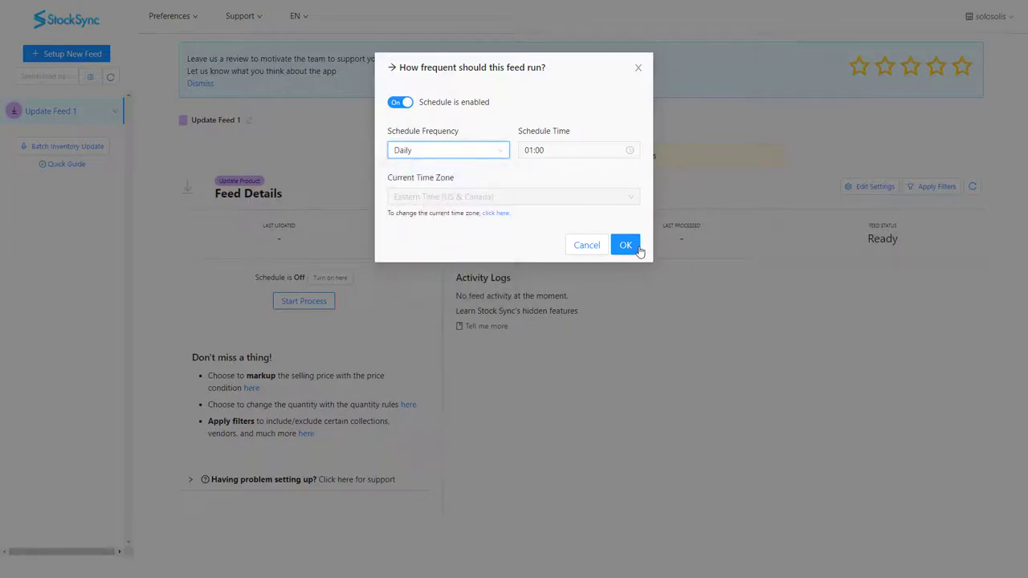
left_click(637, 250)
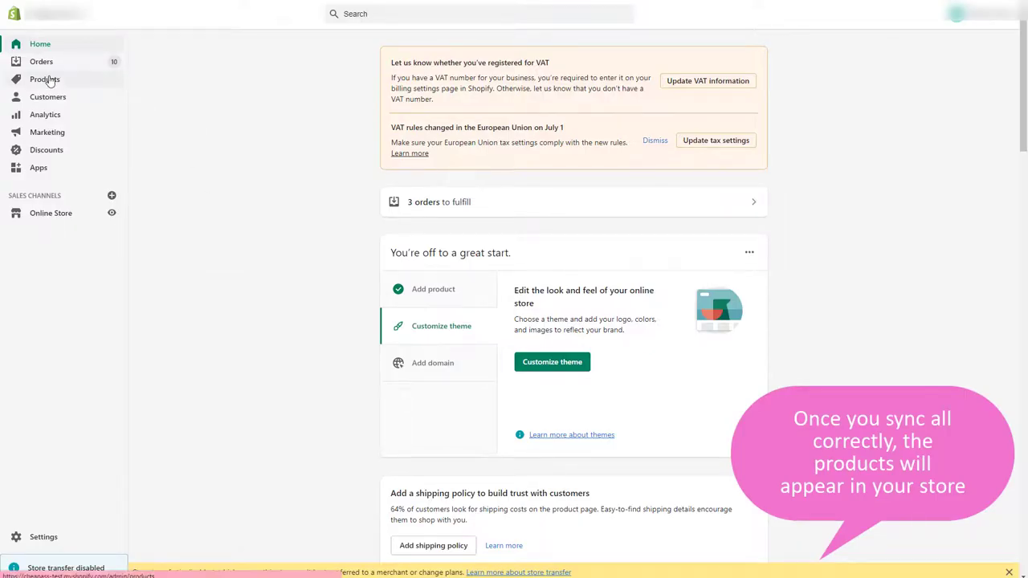
In the Shopify admin, open product NDL2850 and set its title to "Amazing Sunglasses"
left_click(46, 79)
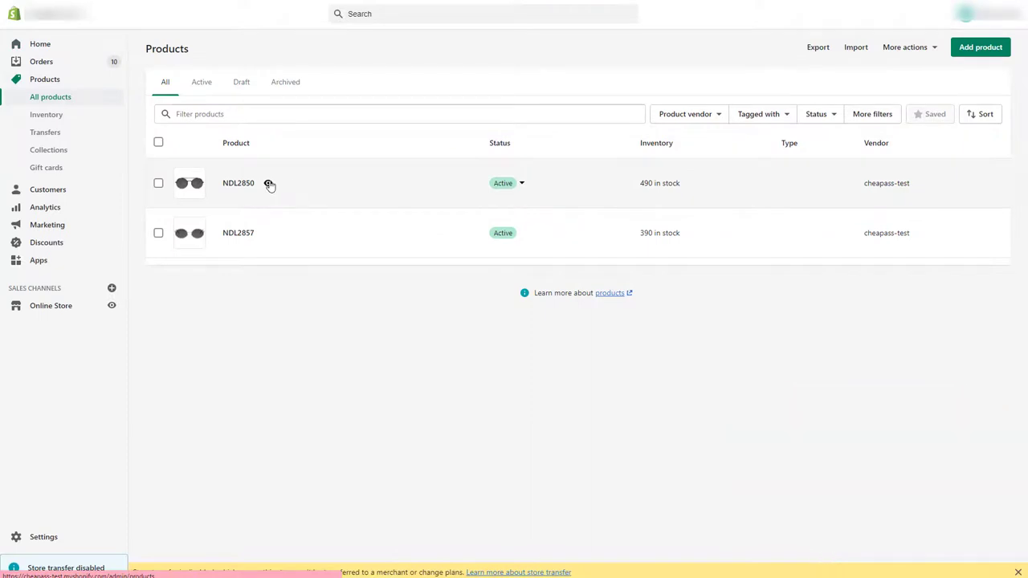
left_click(240, 184)
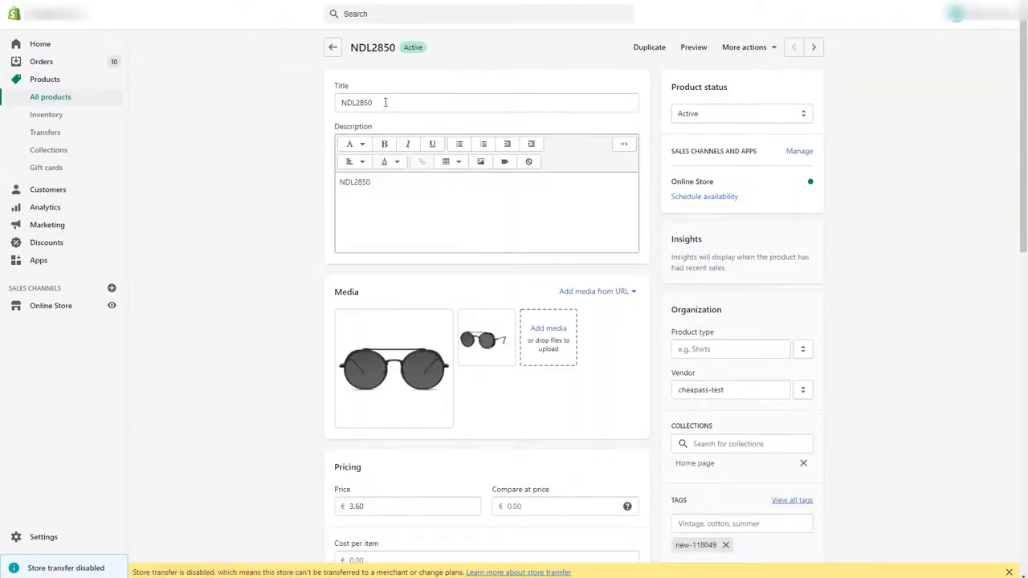
left_click_drag(385, 102, 337, 102)
type("Amazing Sunglasses")
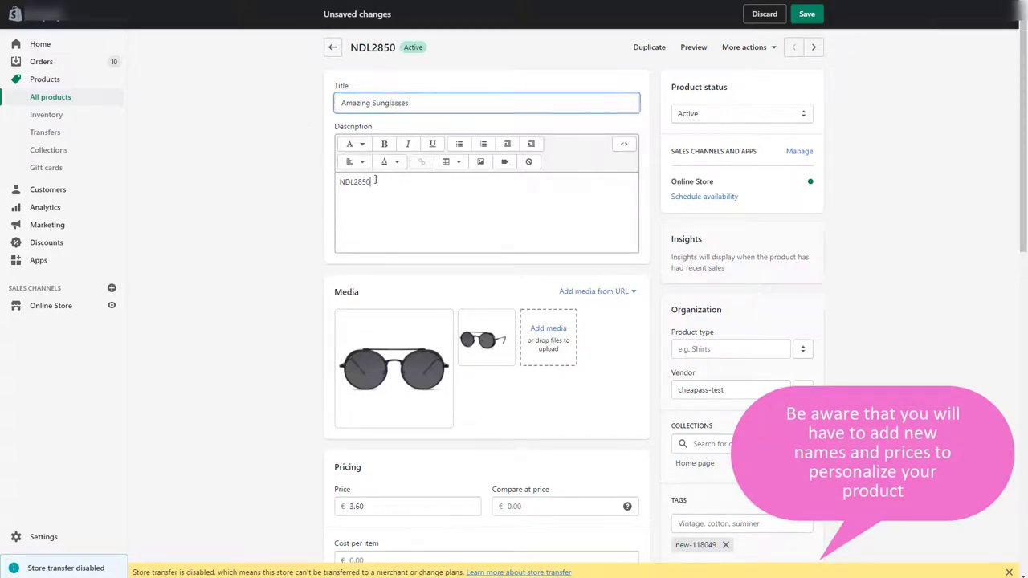
Replace the product description with "This is a good description to increase my conversions" and save the product
left_click_drag(385, 182, 324, 171)
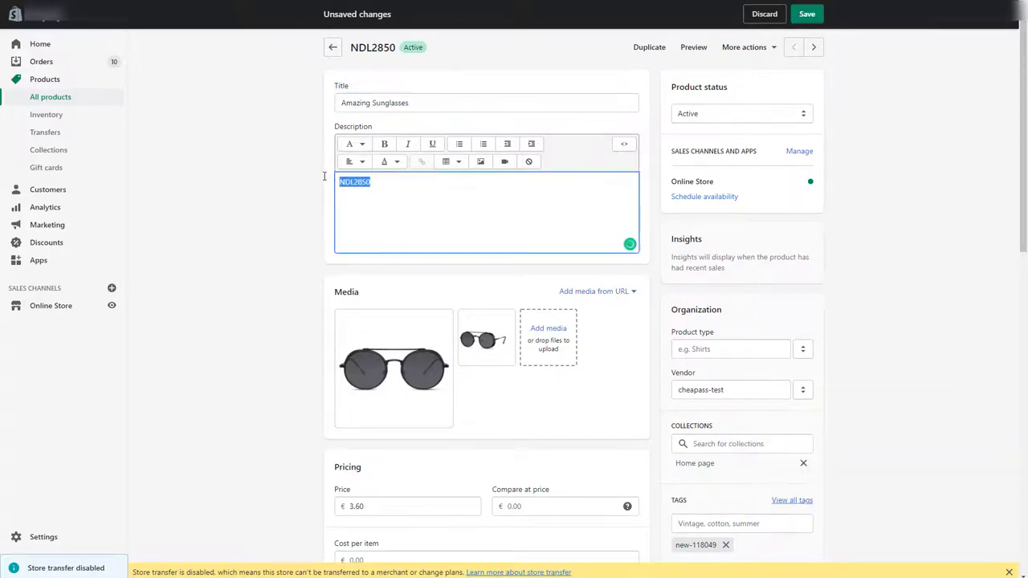
type("This is a good description to increase my conversions")
scroll(297, 212, "down", 2)
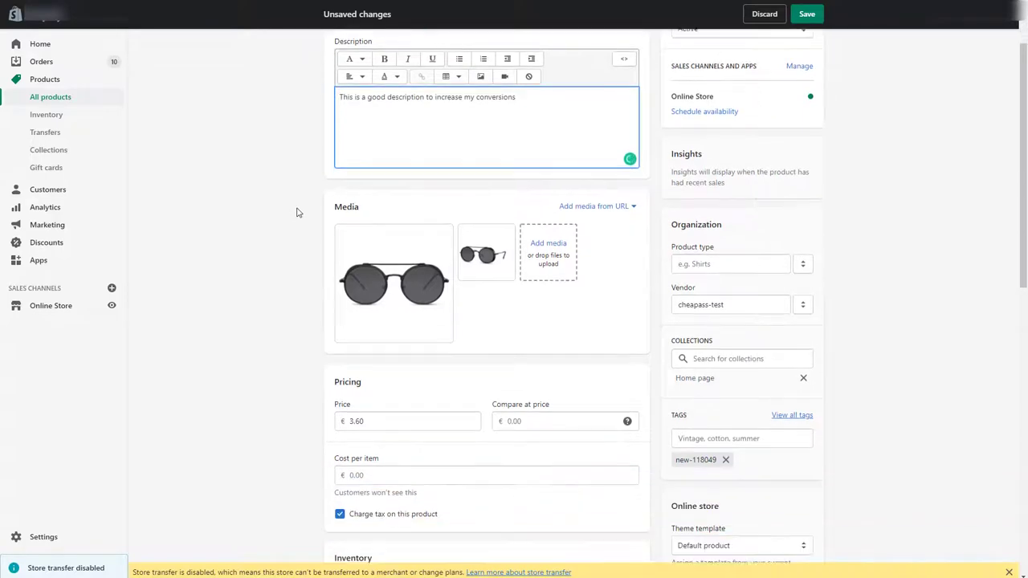
double_click(467, 397)
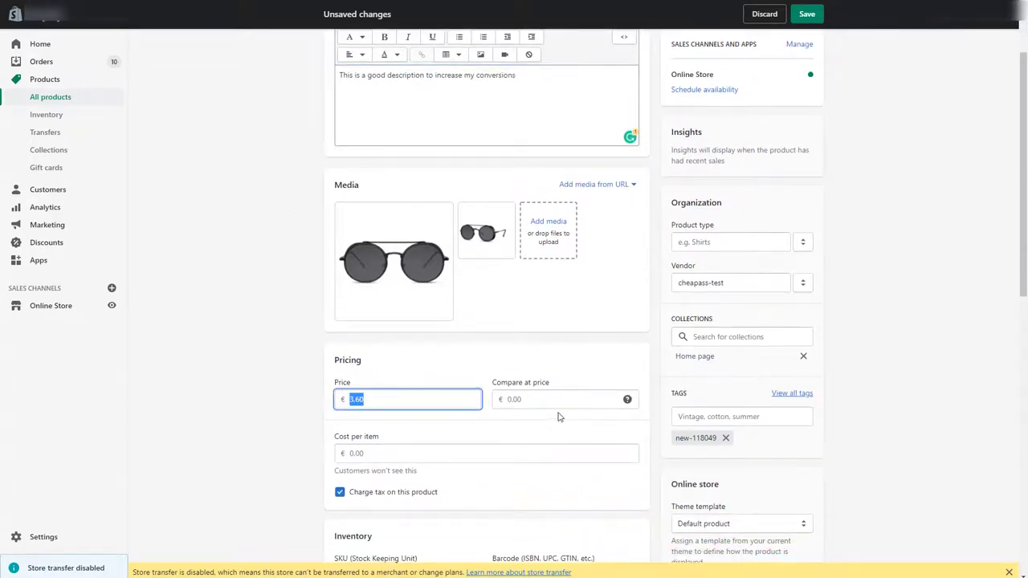
scroll(608, 365, "up", 2)
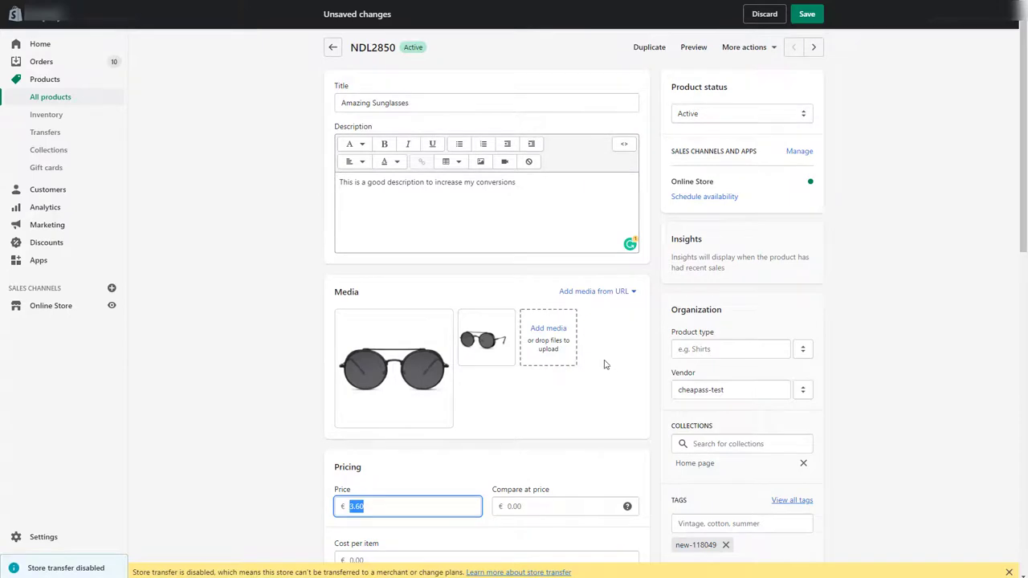
left_click(806, 23)
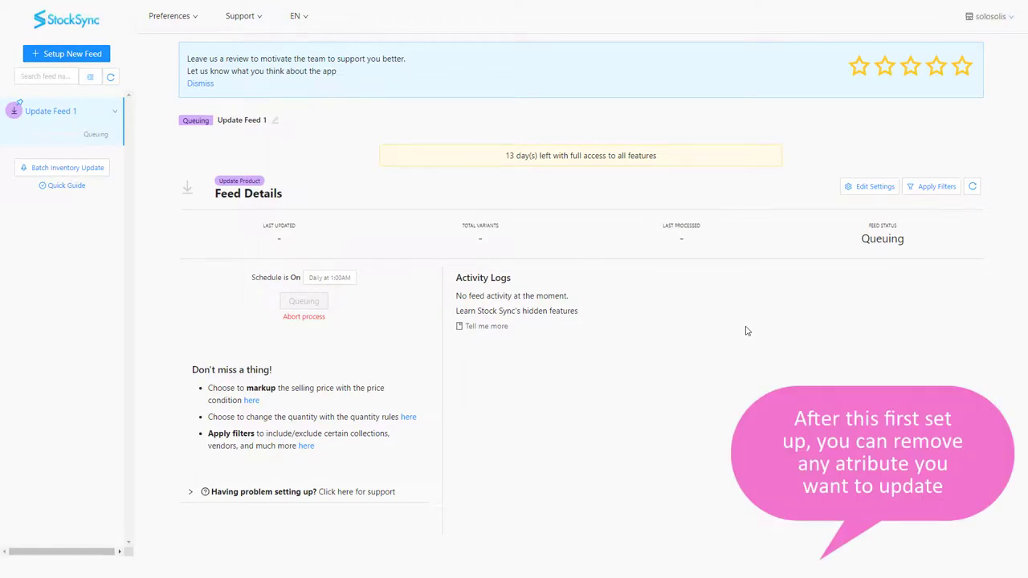
Switch to Stock Sync, edit the settings of Update Feed 1 and continue to Field Mappings
left_click(860, 191)
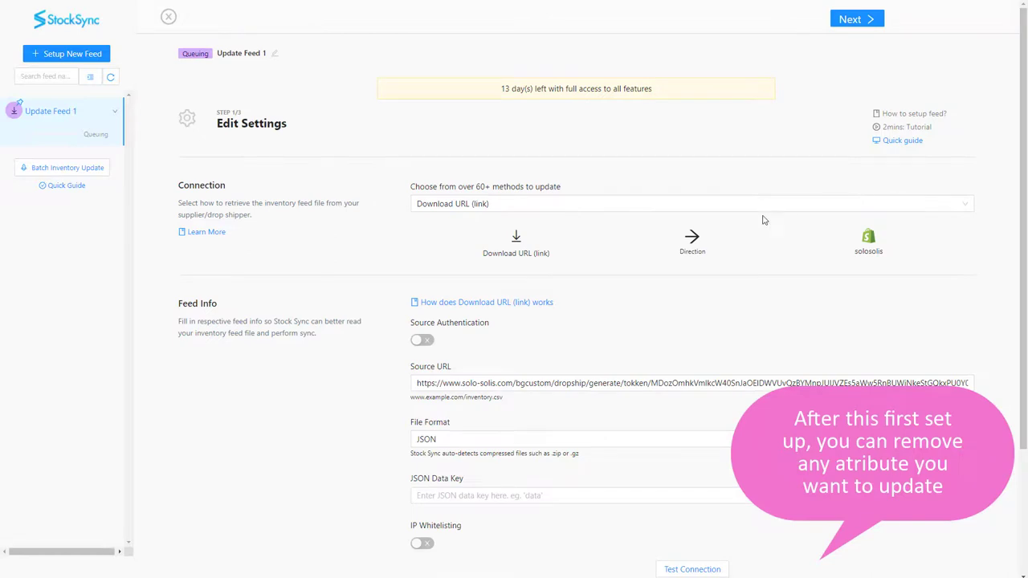
scroll(634, 313, "down", 2)
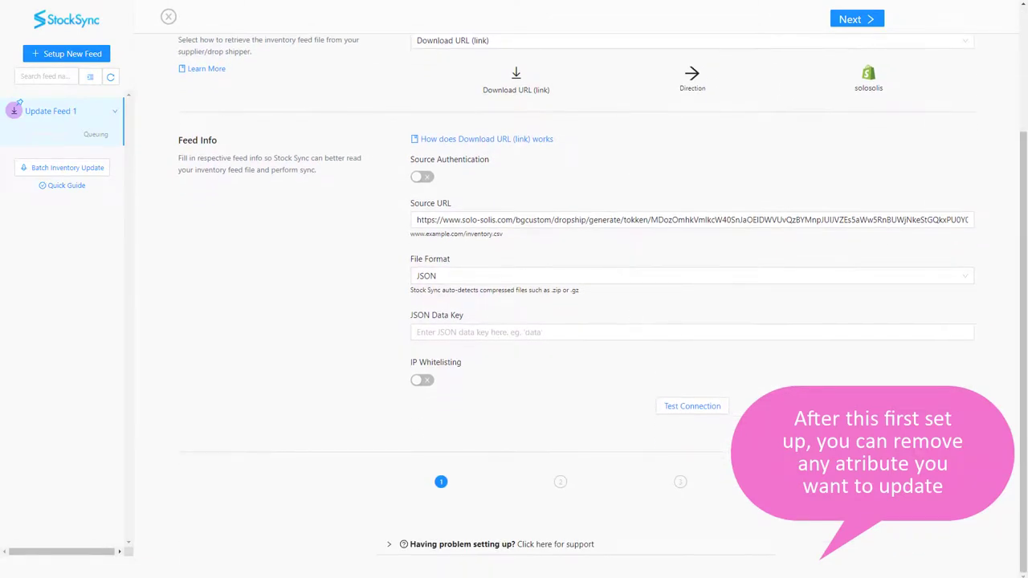
left_click(920, 482)
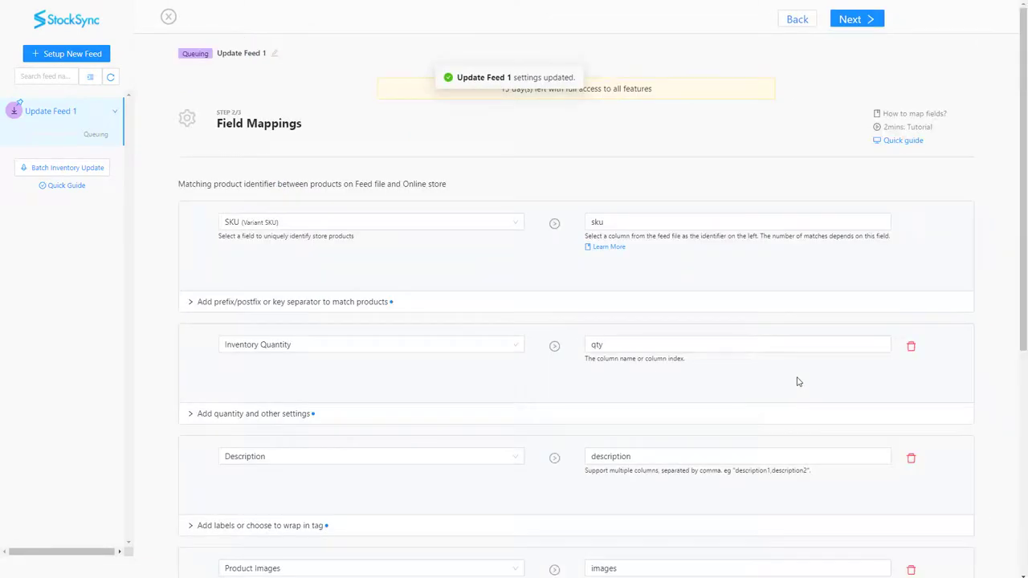
Remove the Product's Title, Product Images and Description fields from the feed's mappings, confirming each deletion
scroll(798, 381, "down", 4)
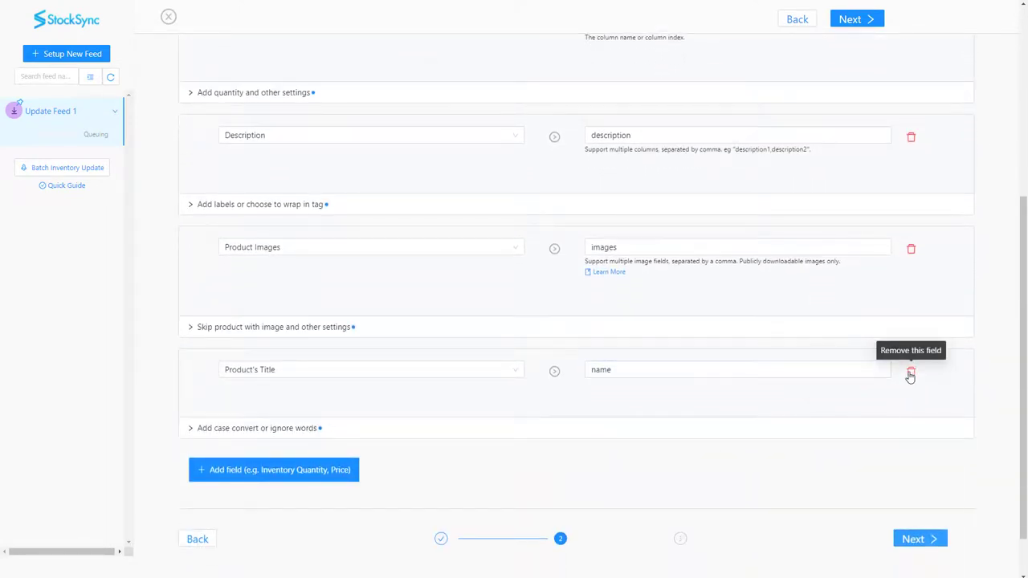
left_click(911, 376)
left_click(880, 382)
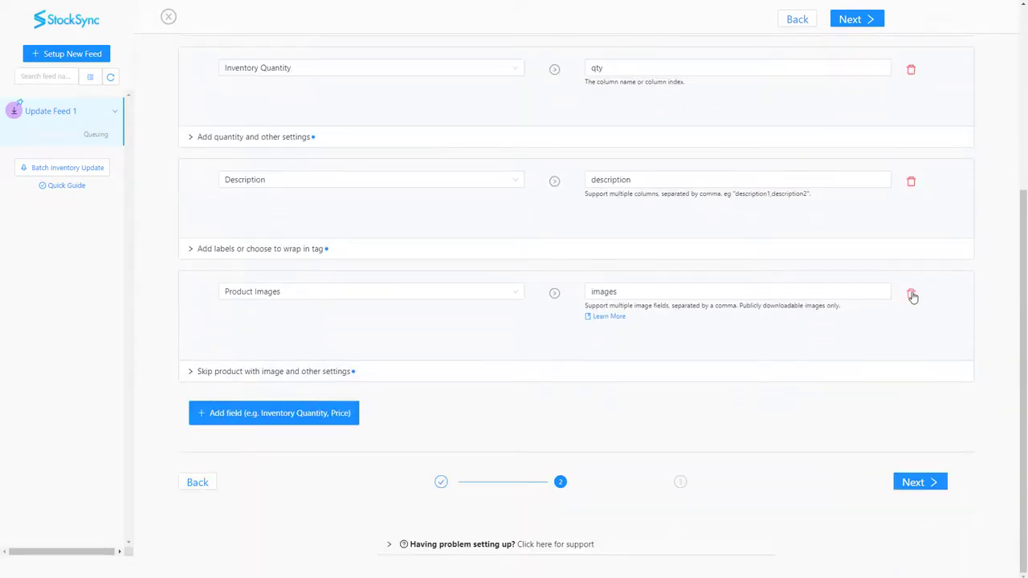
left_click(912, 295)
left_click(880, 301)
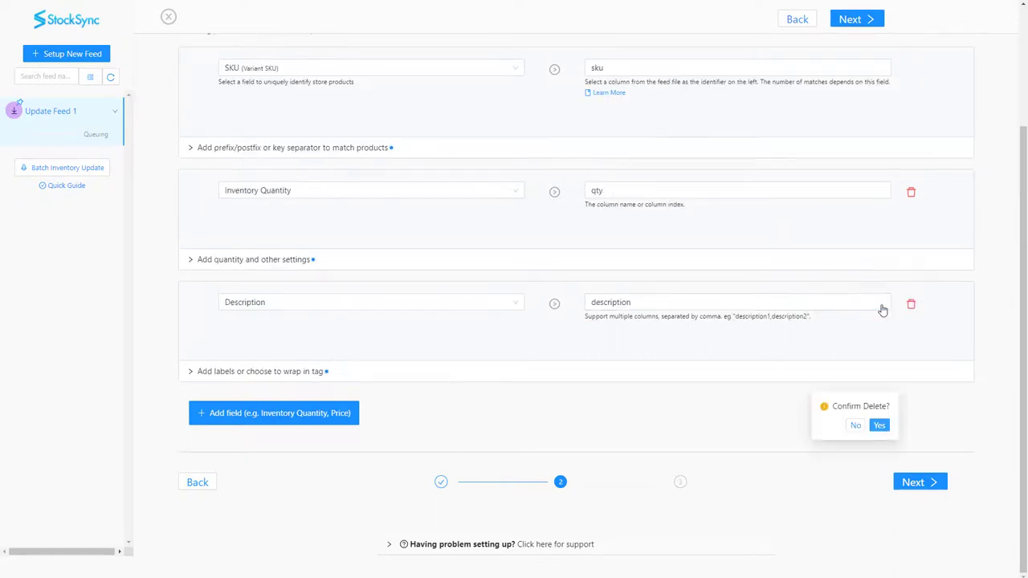
left_click(910, 356)
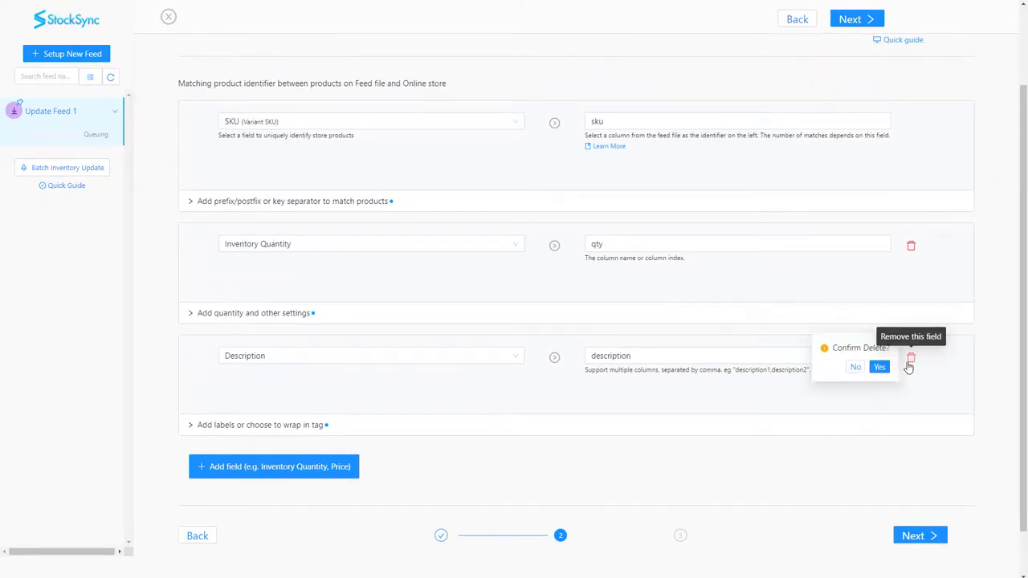
left_click(879, 365)
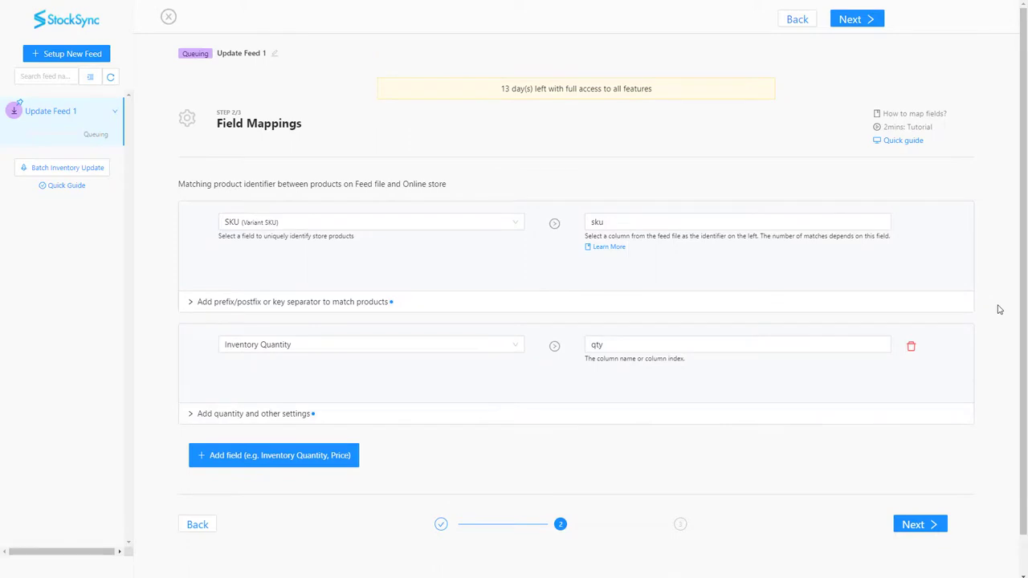